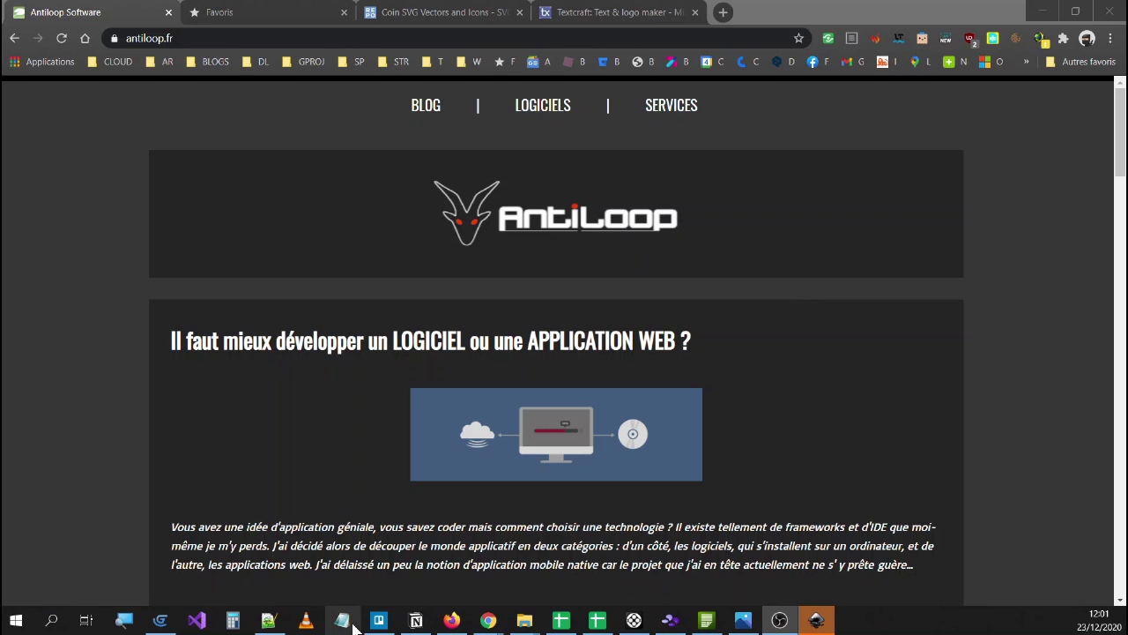
Switch to File Explorer's svg folder, then to Inkscape to view the logo_cresus_roulette.svg drawing.
mouse_move(523, 622)
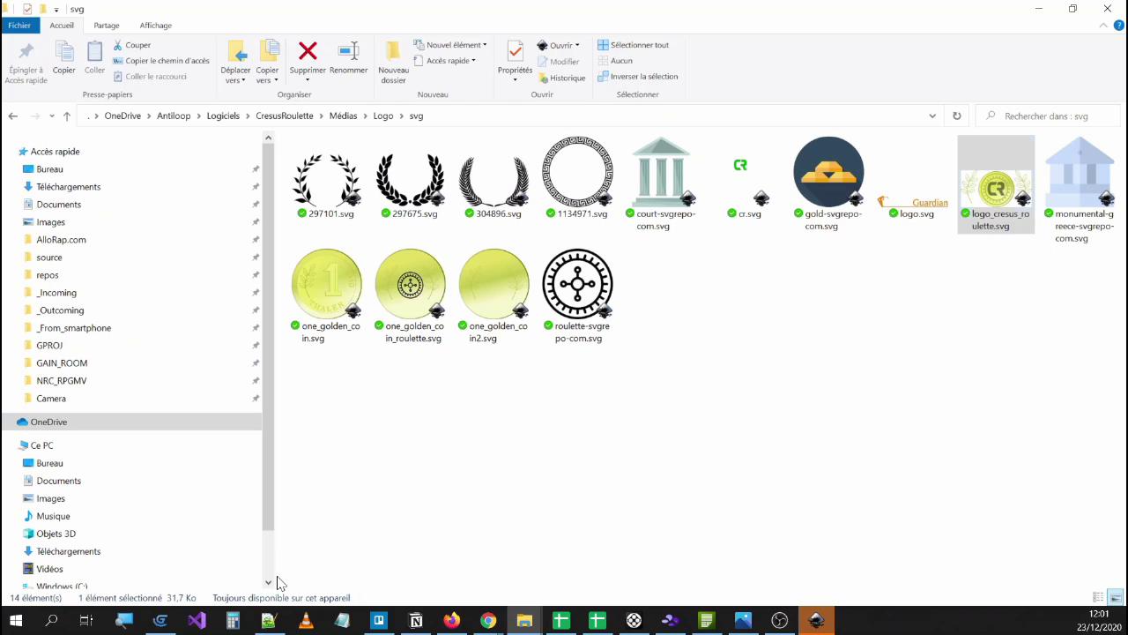
left_click(287, 580)
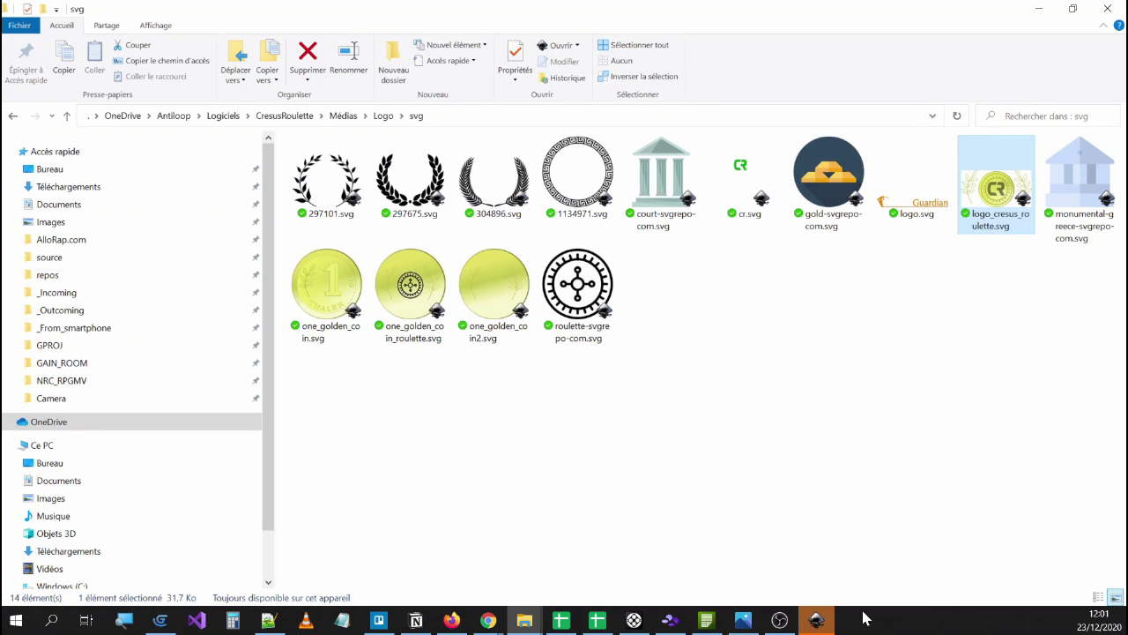
left_click(819, 620)
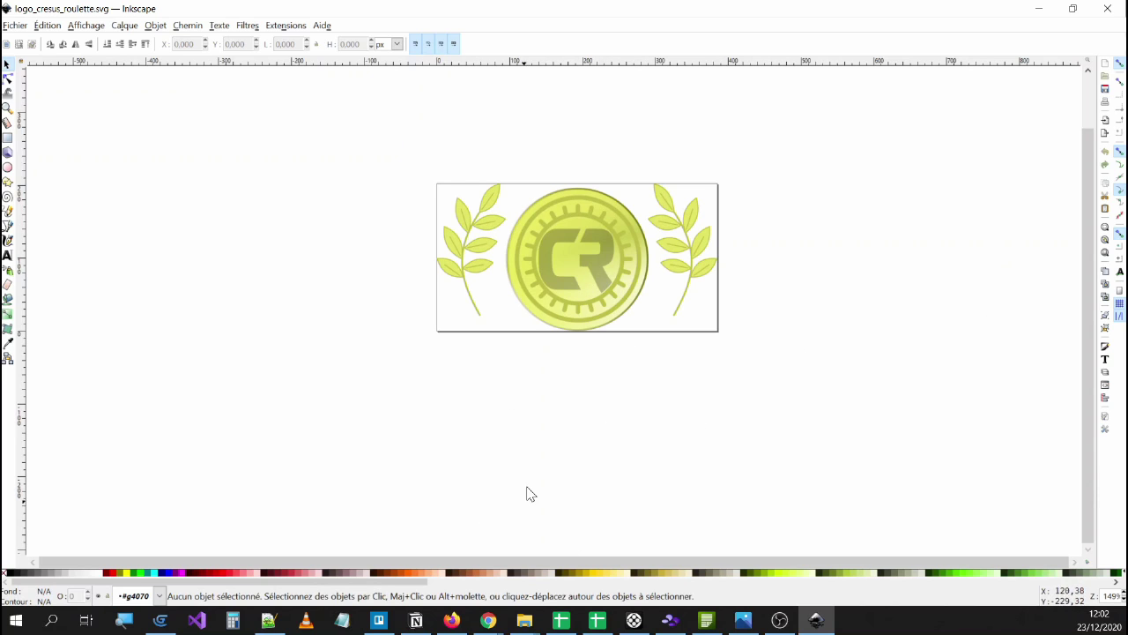
In File Explorer's Logo folder, point out the CR reference images EeiGzwpUEAEpDFq.png and EeiGzwpUEAEpDFq_2.png, checking them against the logo in Inkscape.
left_click(525, 619)
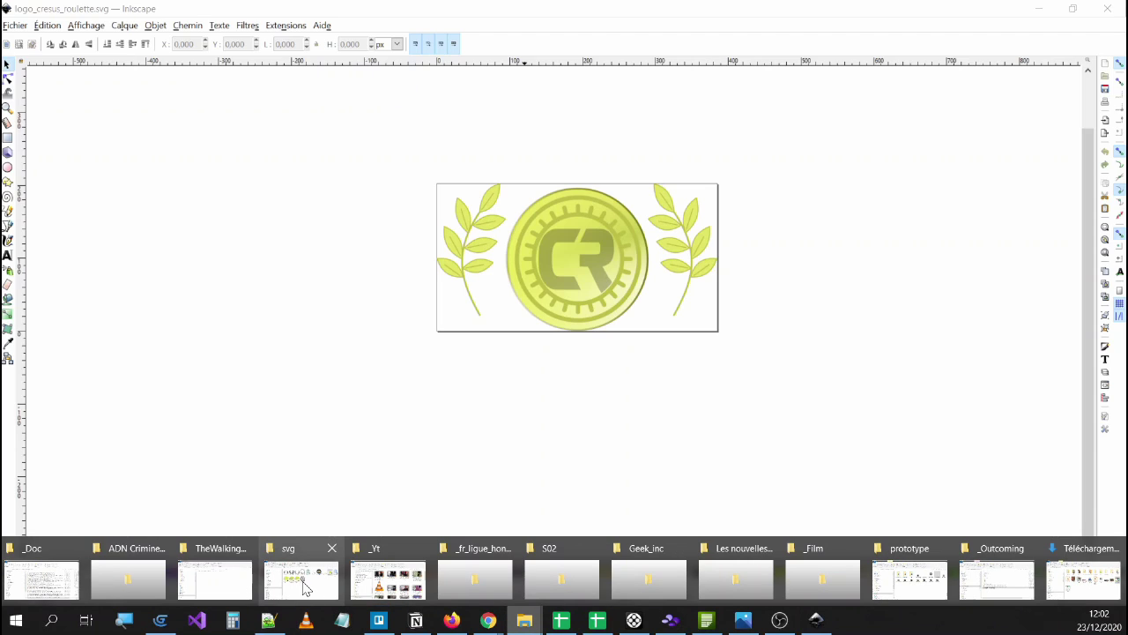
left_click(304, 583)
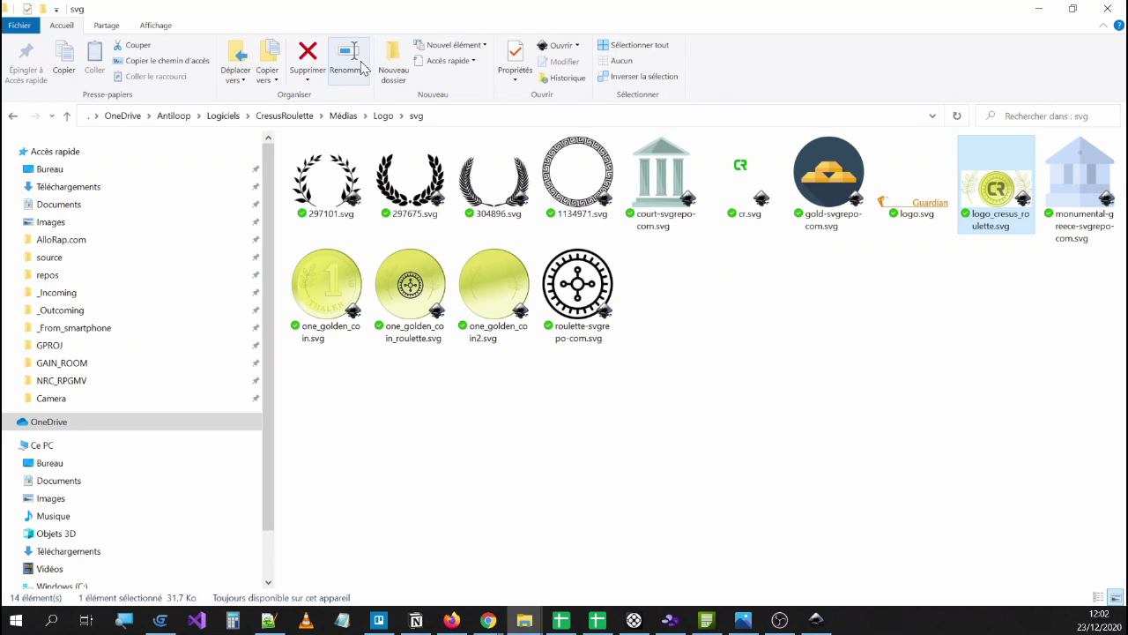
left_click(391, 122)
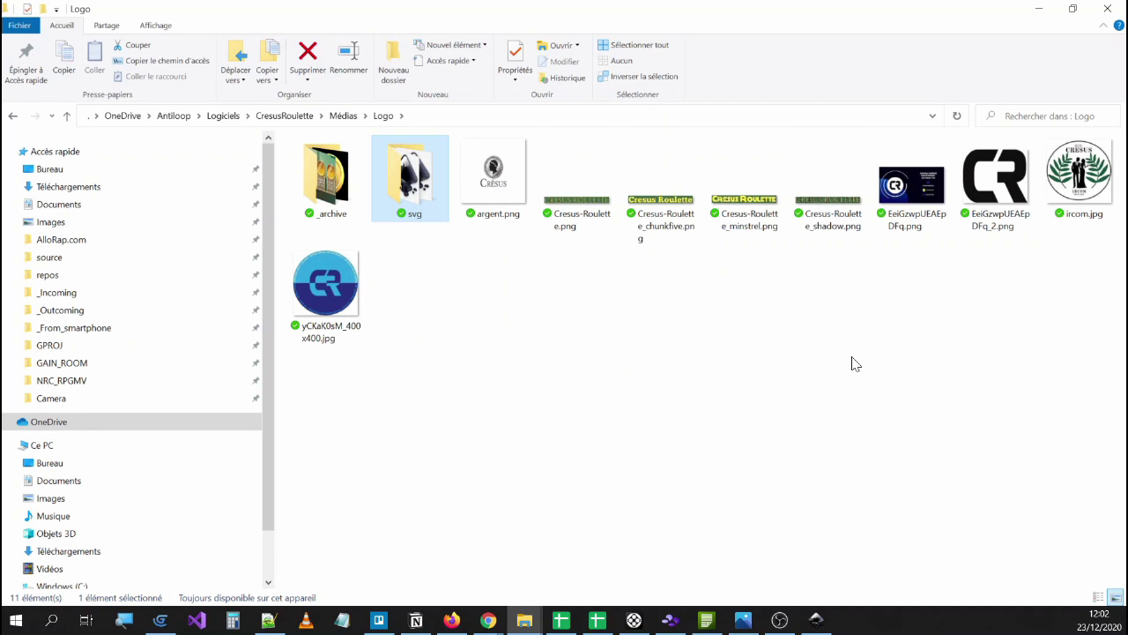
left_click(807, 624)
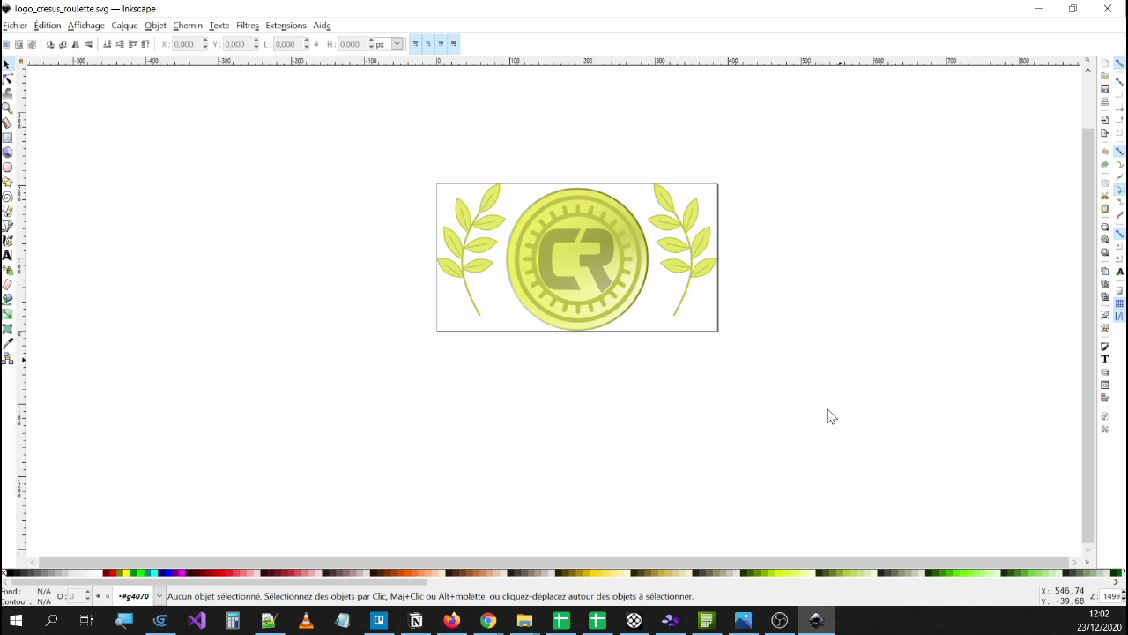
left_click(1043, 8)
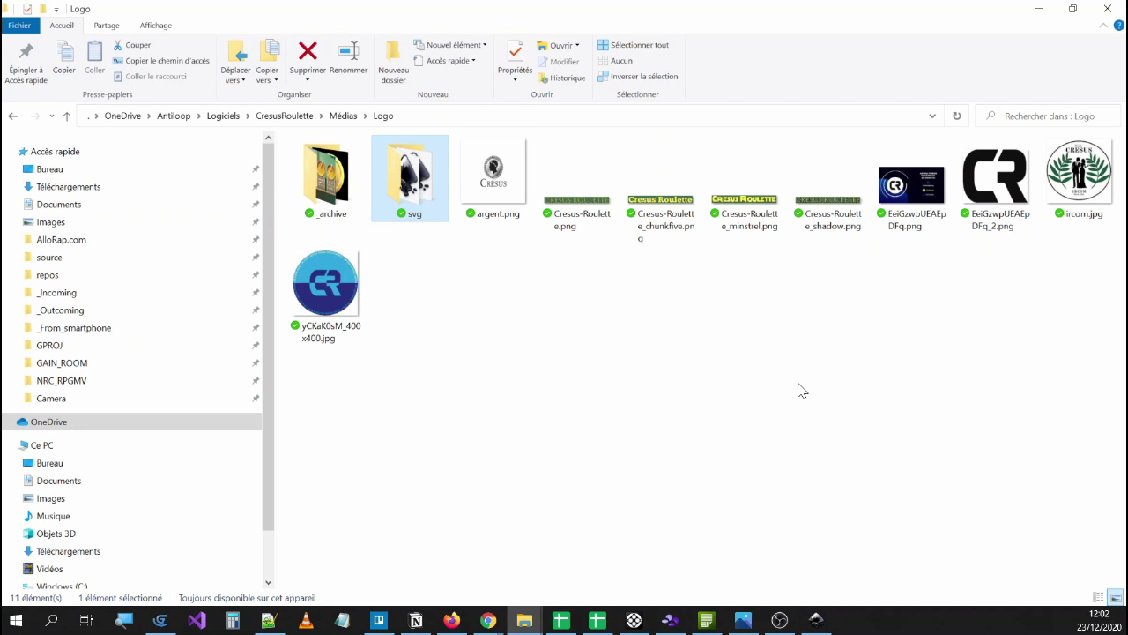
left_click(899, 232)
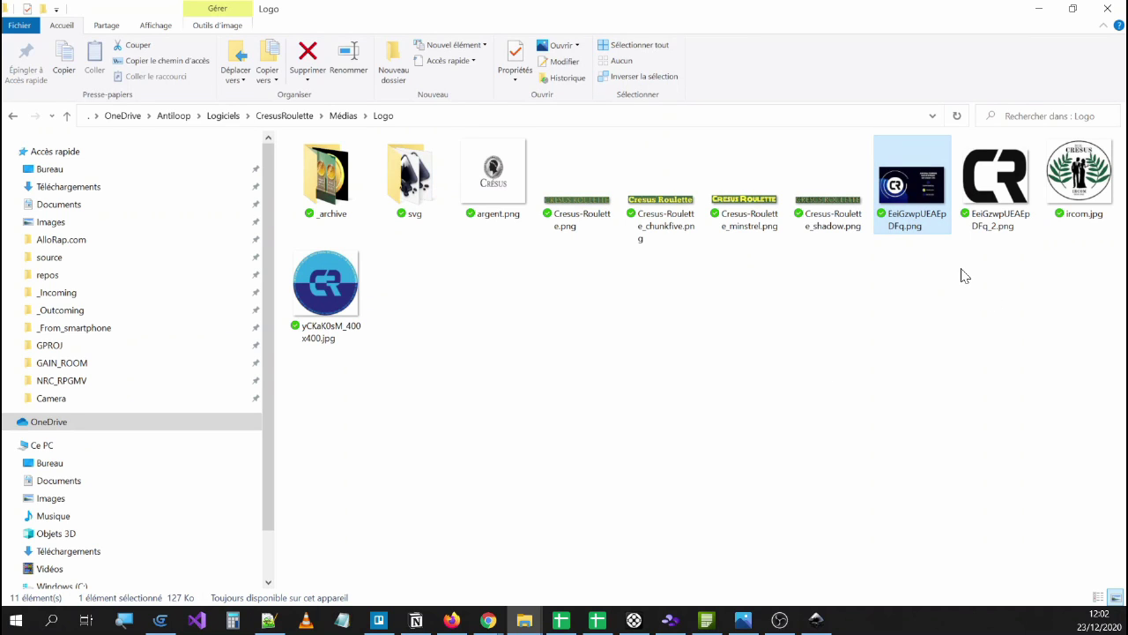
left_click(997, 202)
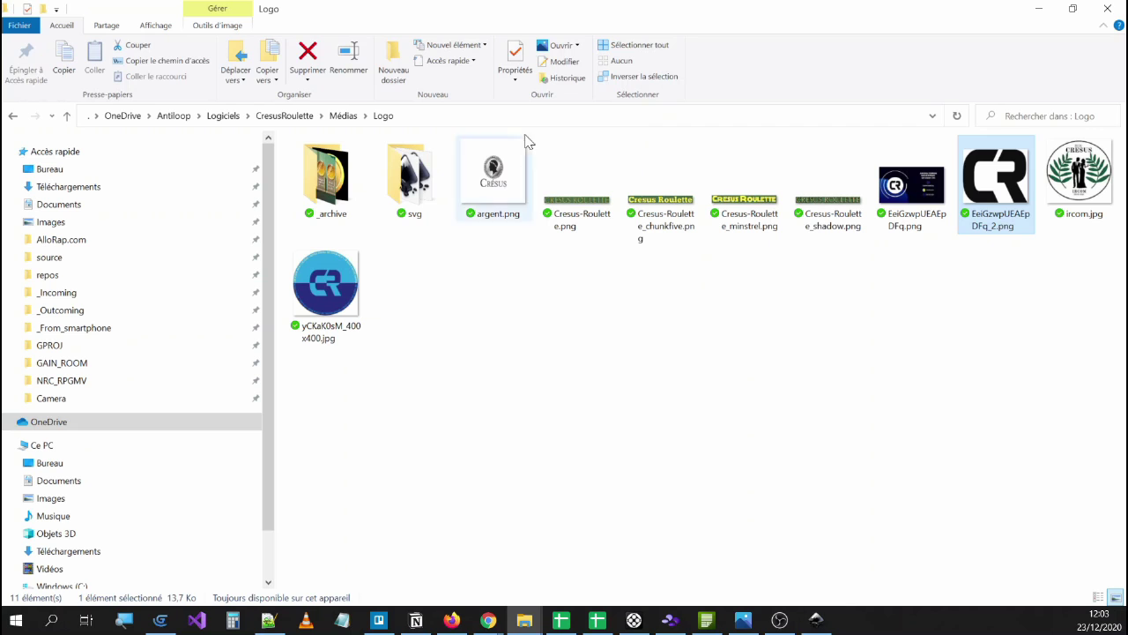
Open the svg folder and compare source files one_golden_coin.svg and roulette-svgrepo-com.svg with the finished logo in Inkscape.
double_click(431, 203)
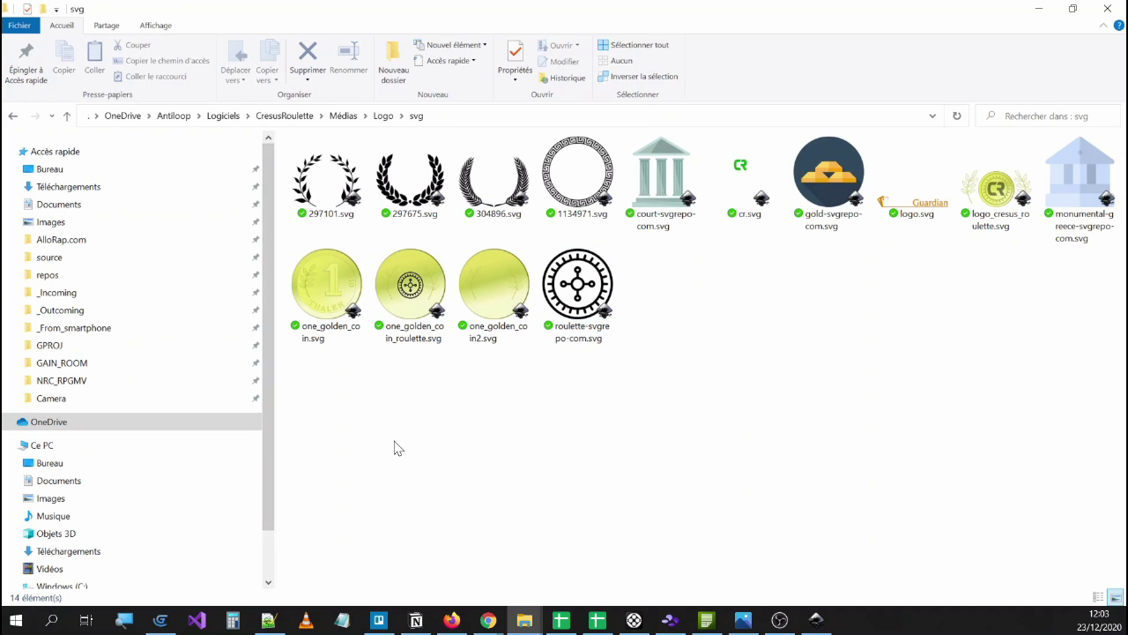
left_click(334, 288)
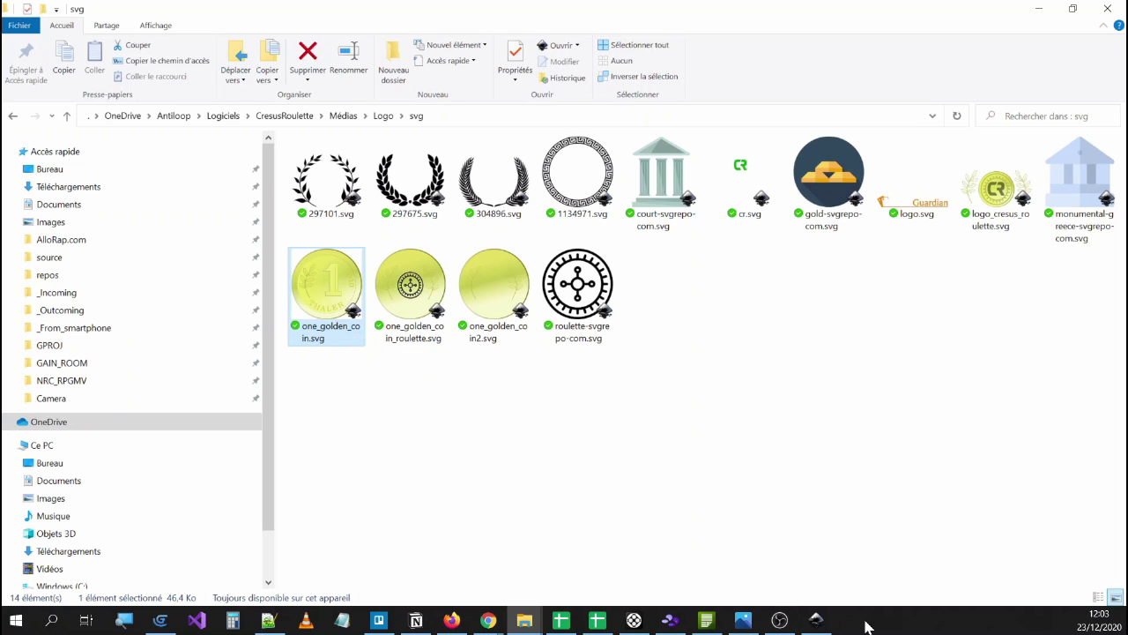
left_click(817, 620)
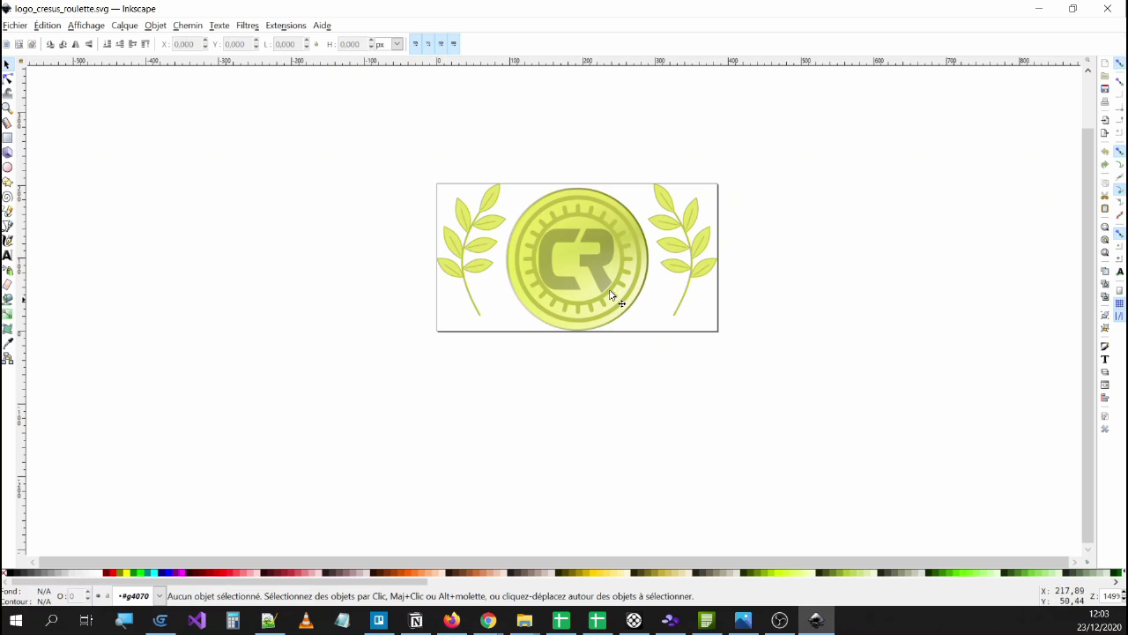
left_click(1039, 10)
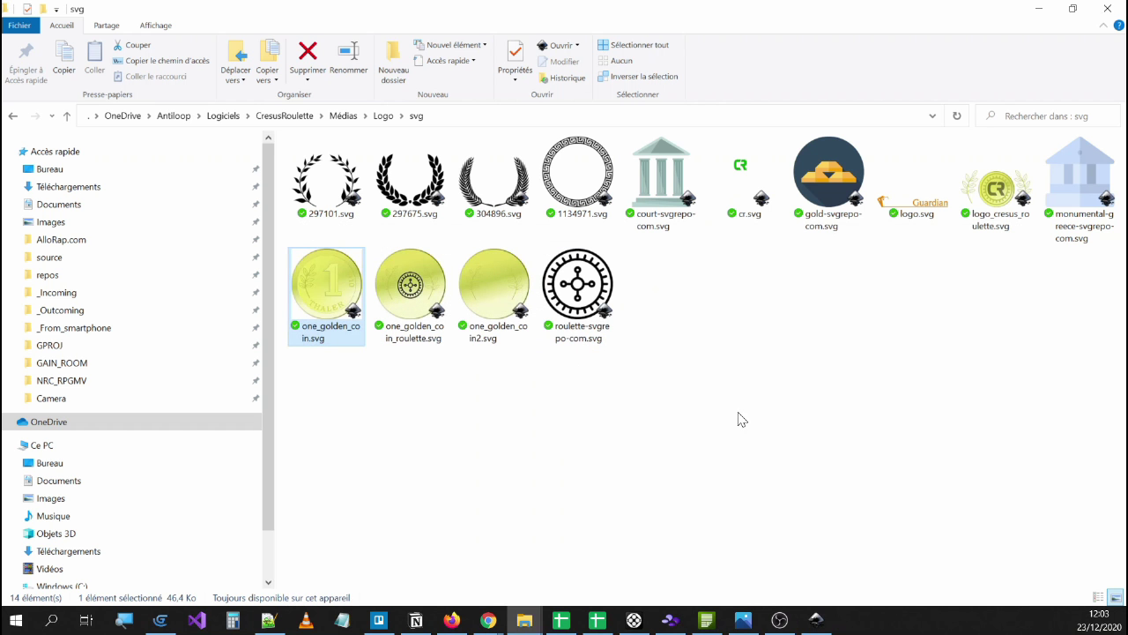
left_click(584, 299)
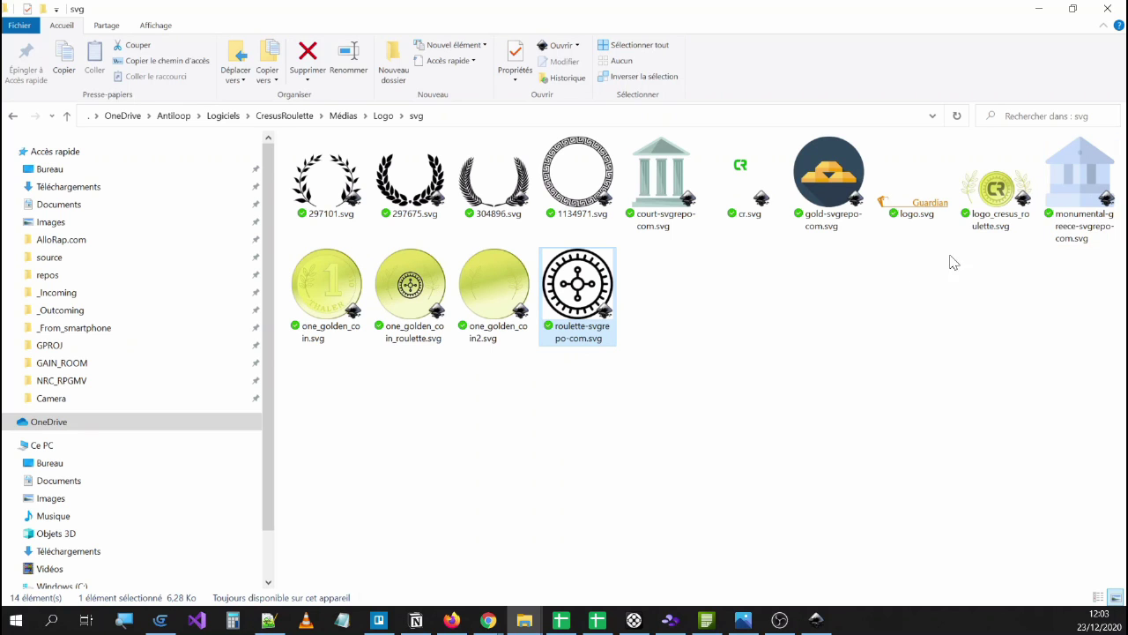
left_click(816, 623)
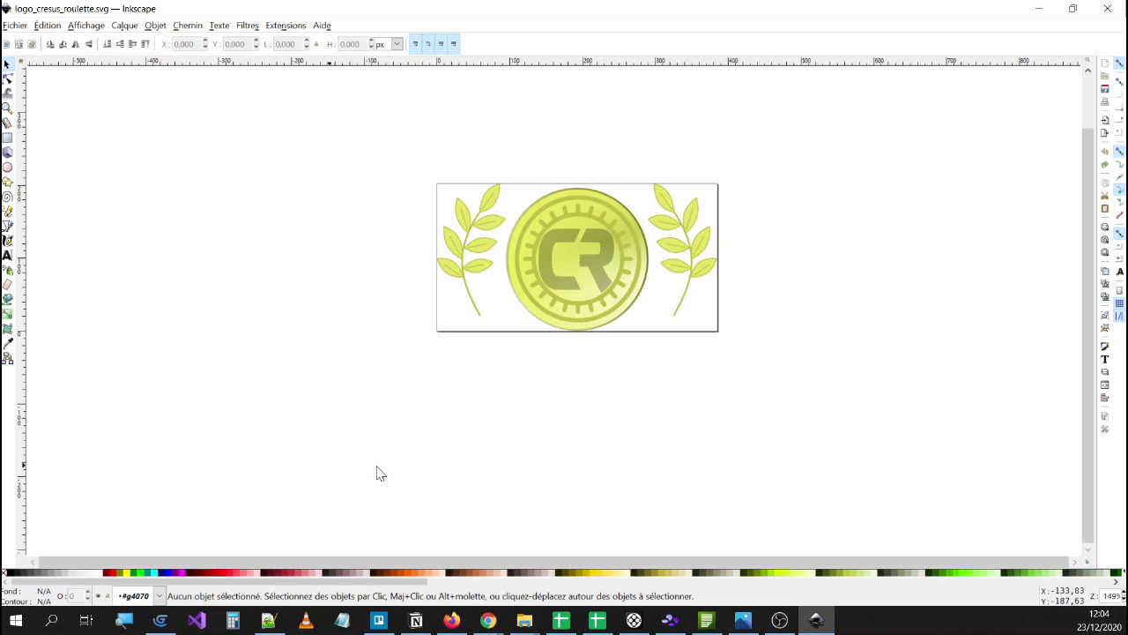
Switch to Chrome and browse the Coin Vectors icons on the SVG Repo site.
left_click(488, 621)
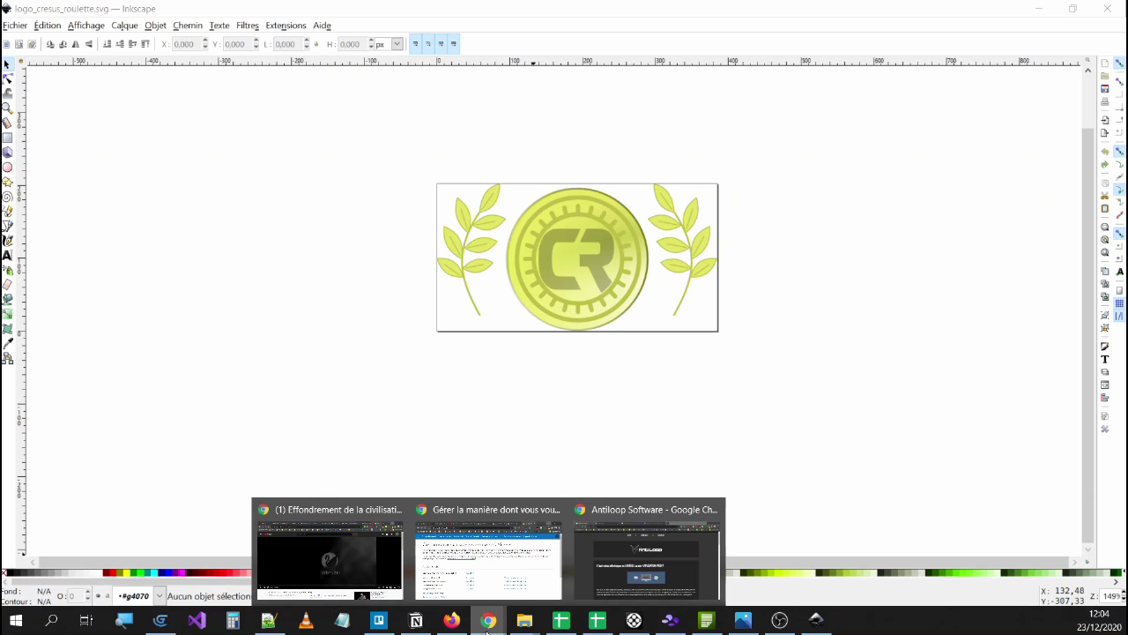
left_click(691, 537)
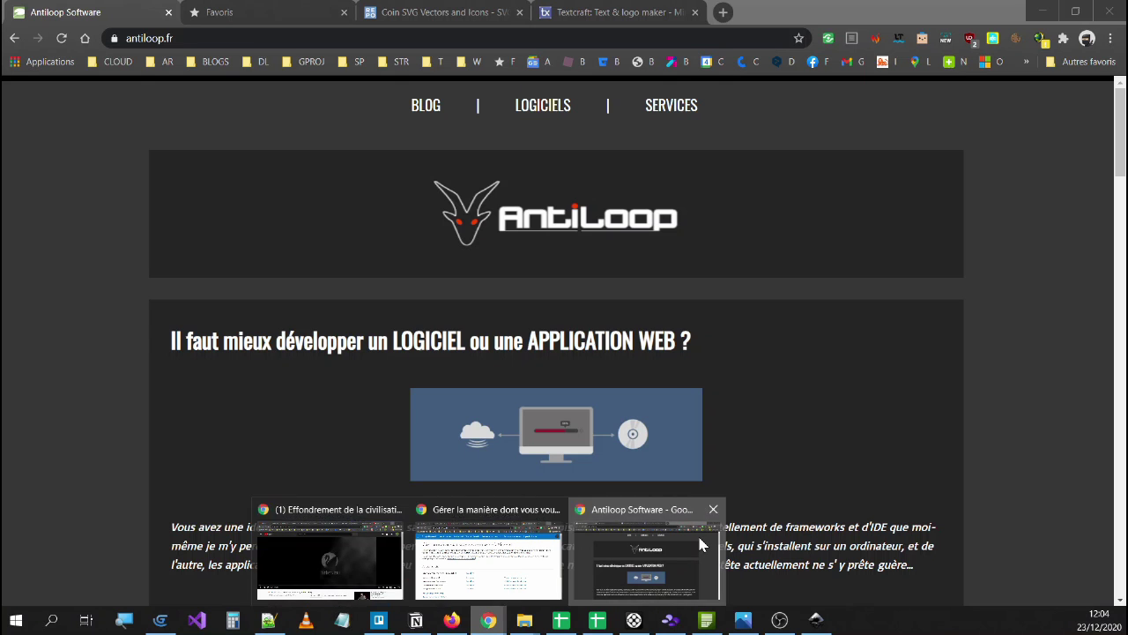
left_click(476, 11)
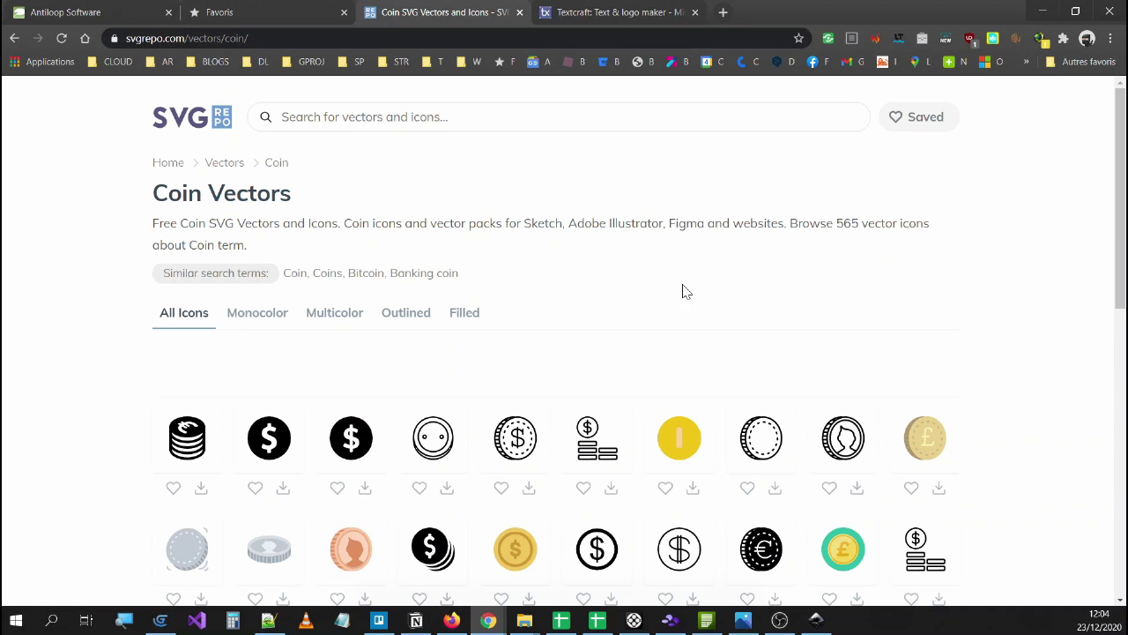
scroll(340, 386, "down", 3)
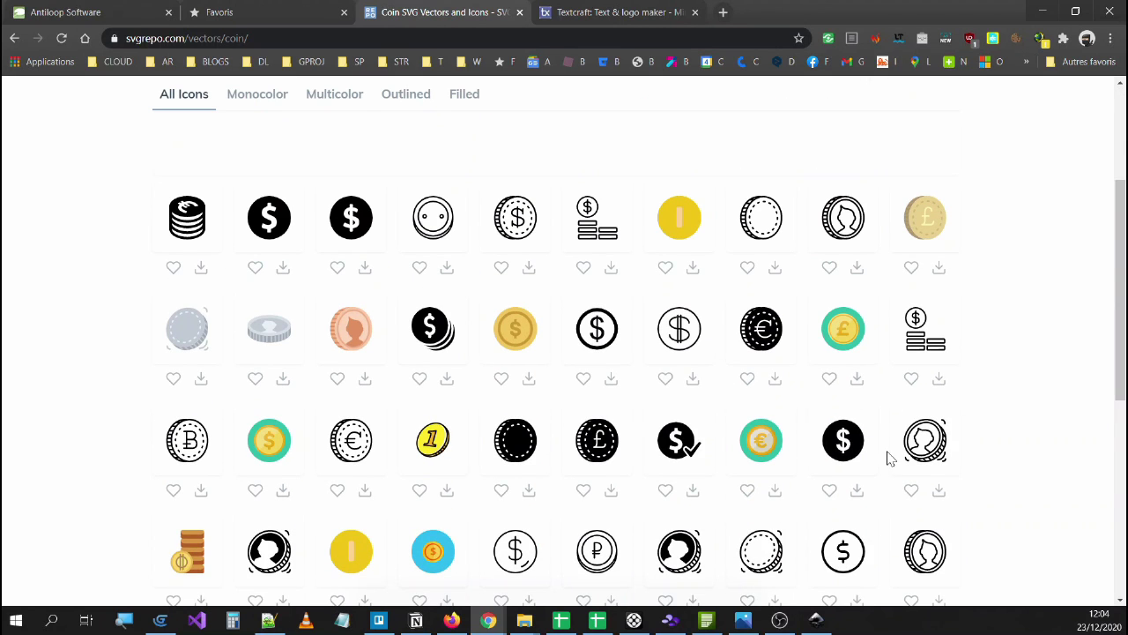
scroll(888, 454, "down", 3)
scroll(884, 437, "up", 6)
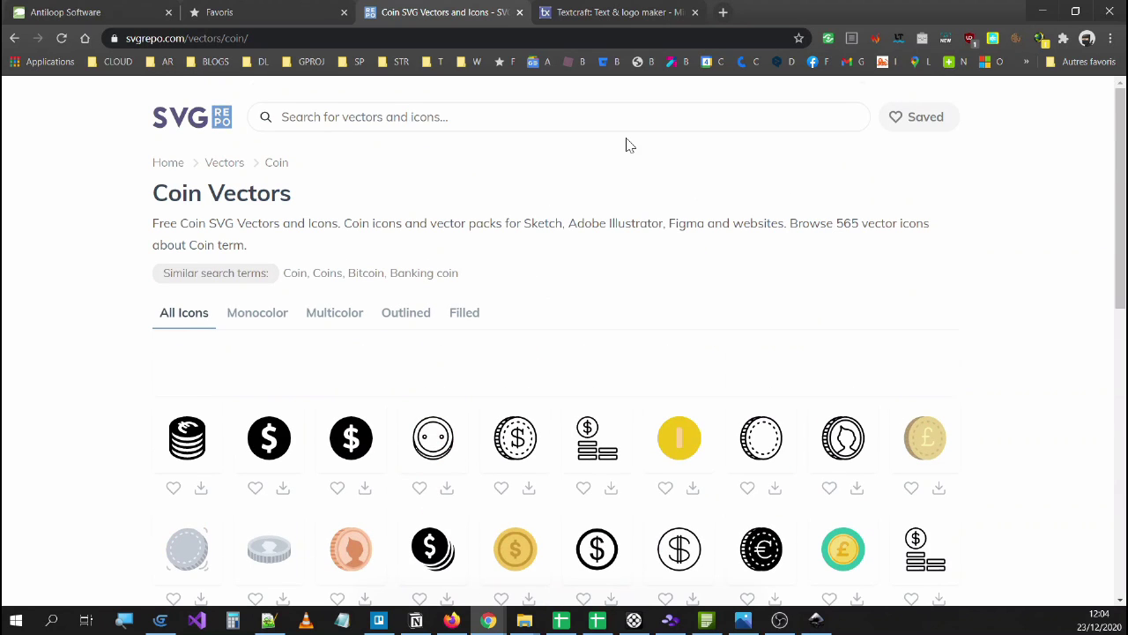
Return to File Explorer and open Cresus-Roulette_chunkfive.png from the Logo folder for viewing.
left_click(523, 624)
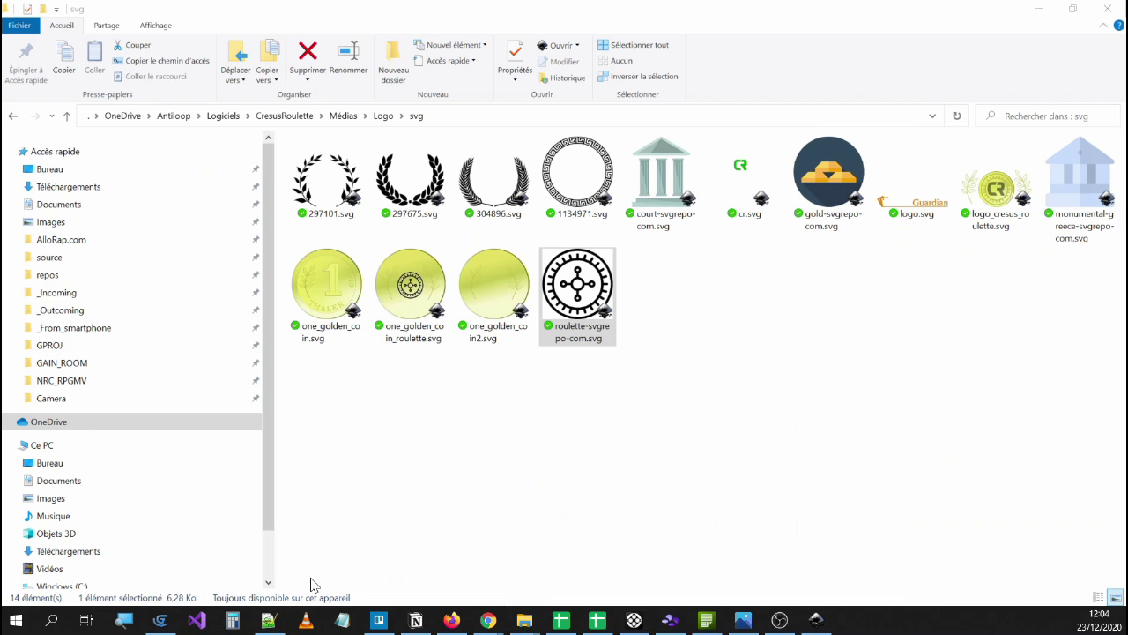
left_click(318, 581)
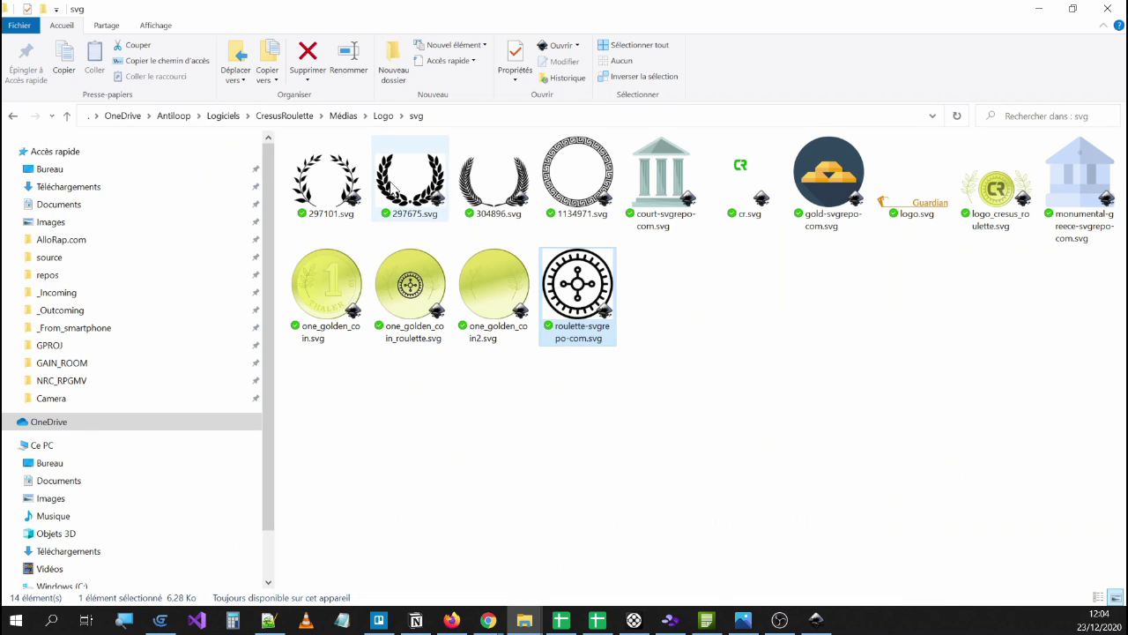
left_click(381, 116)
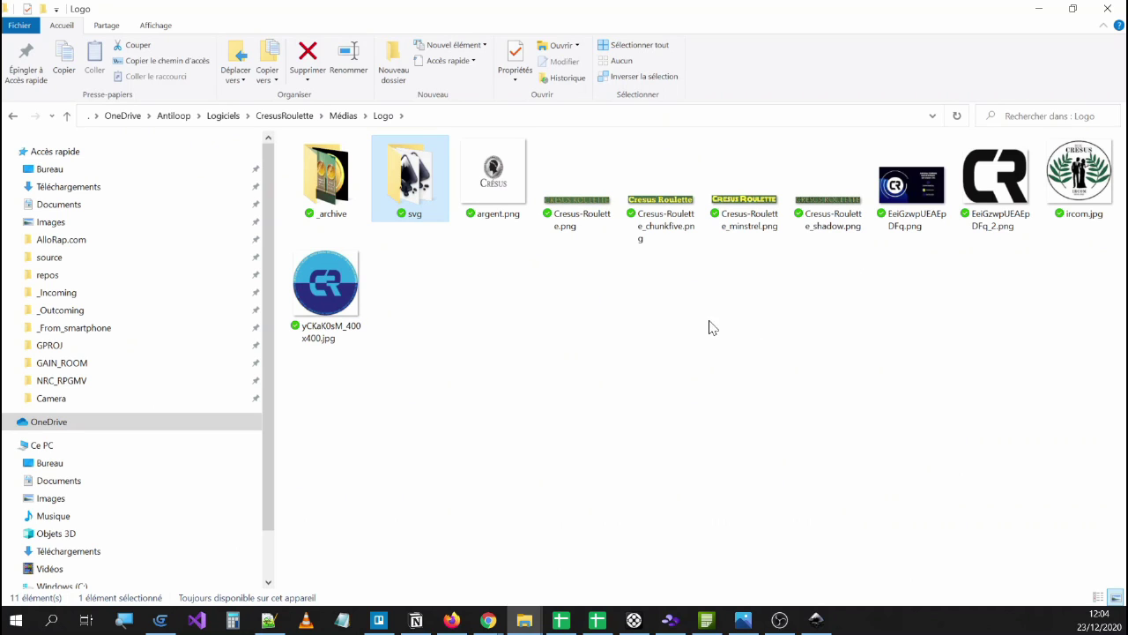
left_click(648, 220)
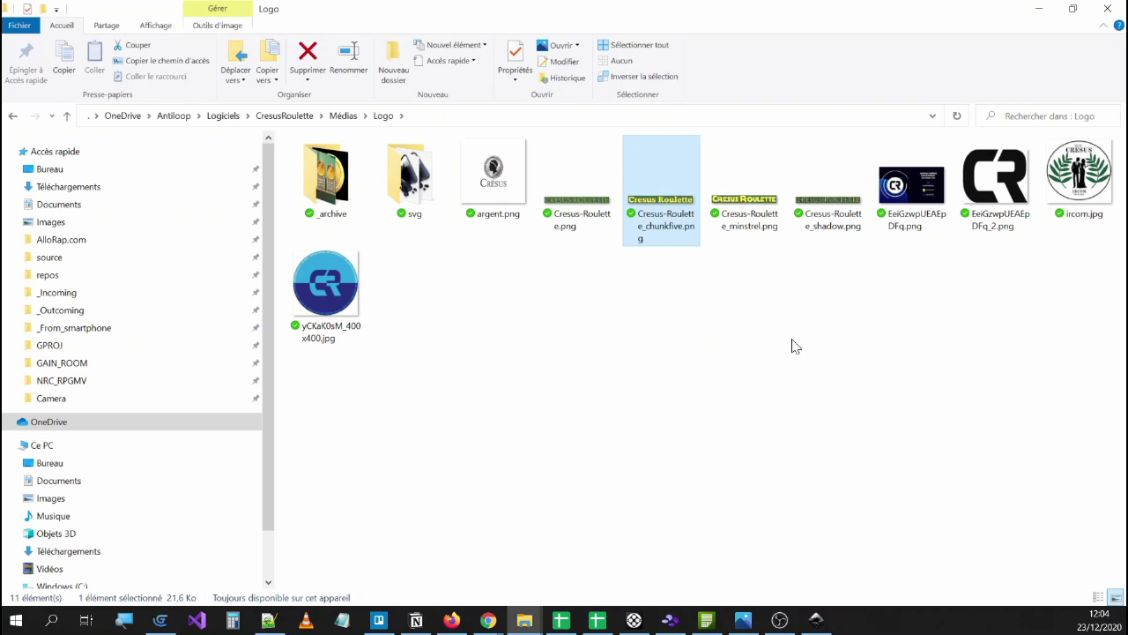
key("Return")
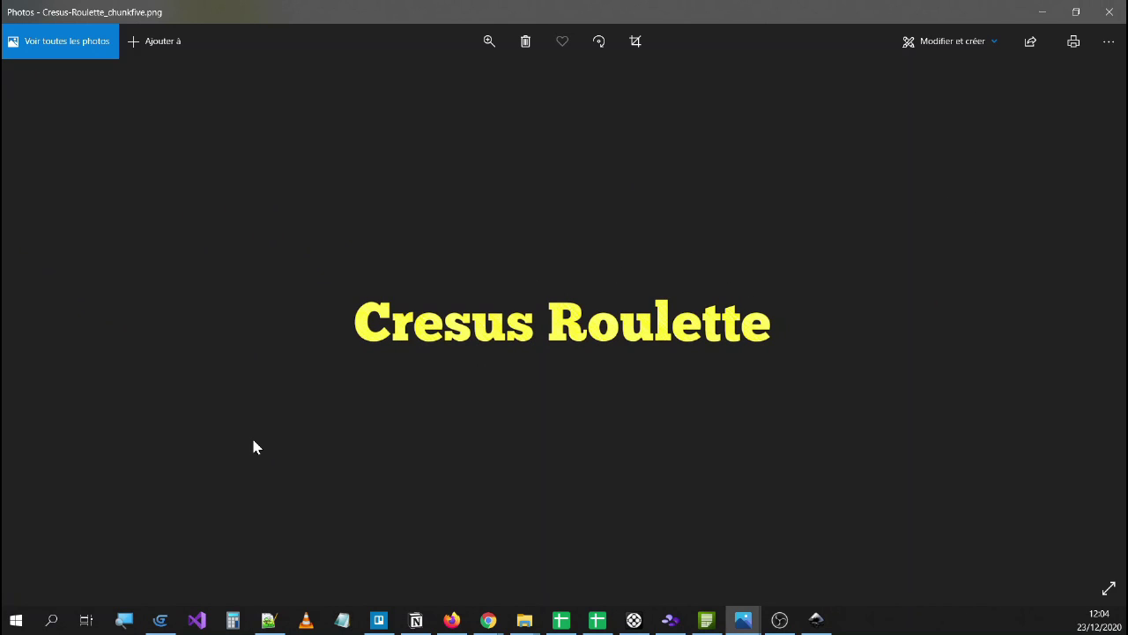
Switch to the Textcraft site in Chrome and generate the sample text "Your text here" in the Metro font.
left_click(489, 621)
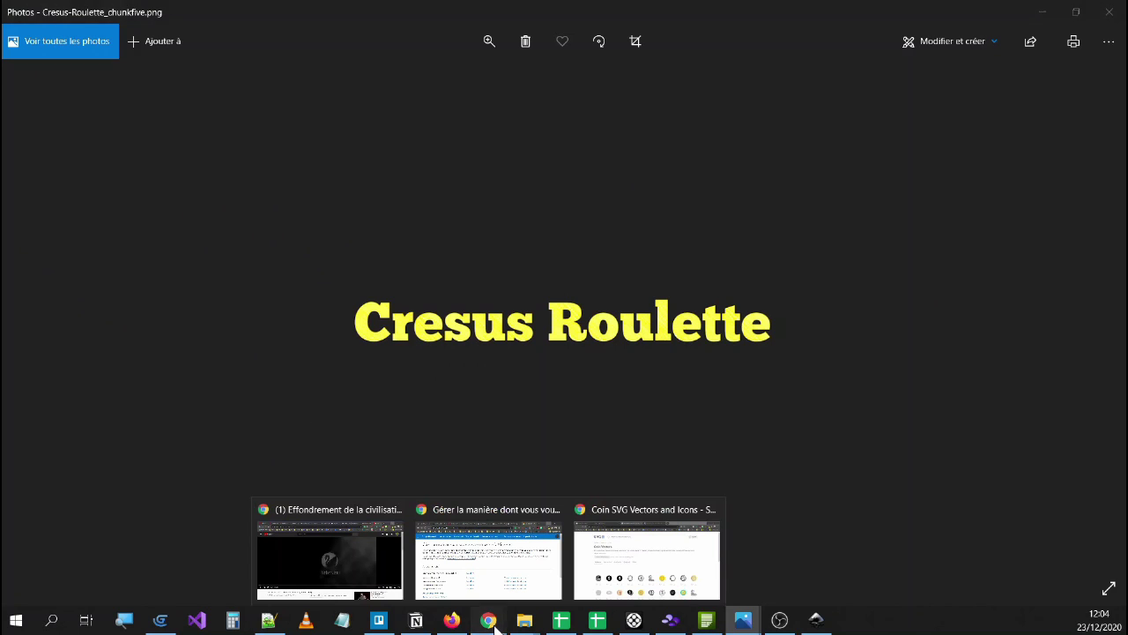
left_click(629, 557)
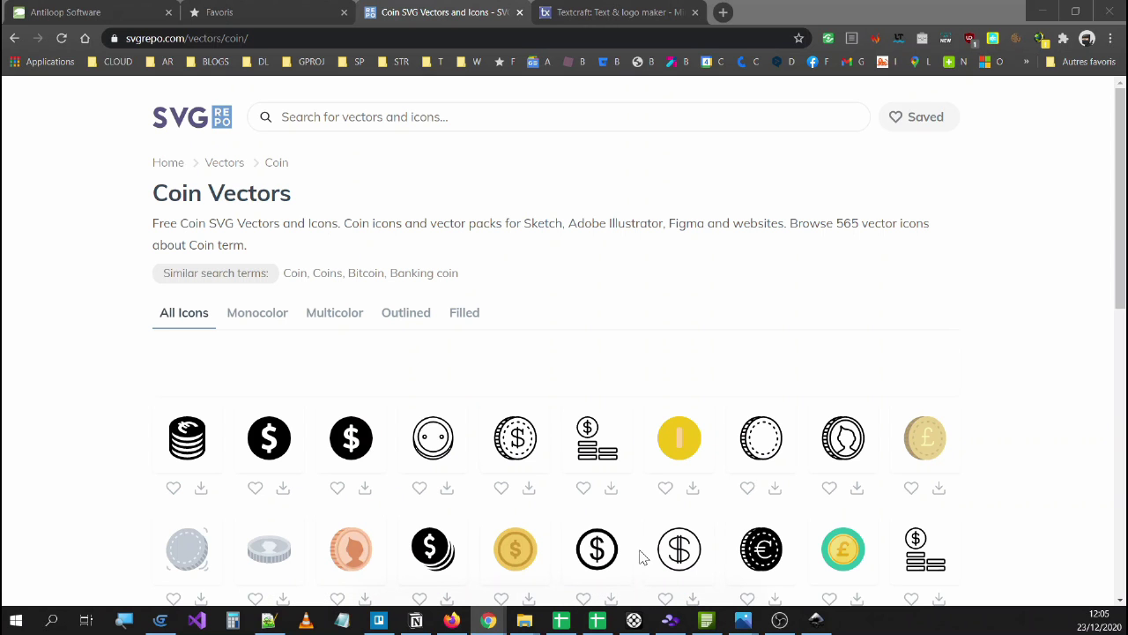
left_click(617, 12)
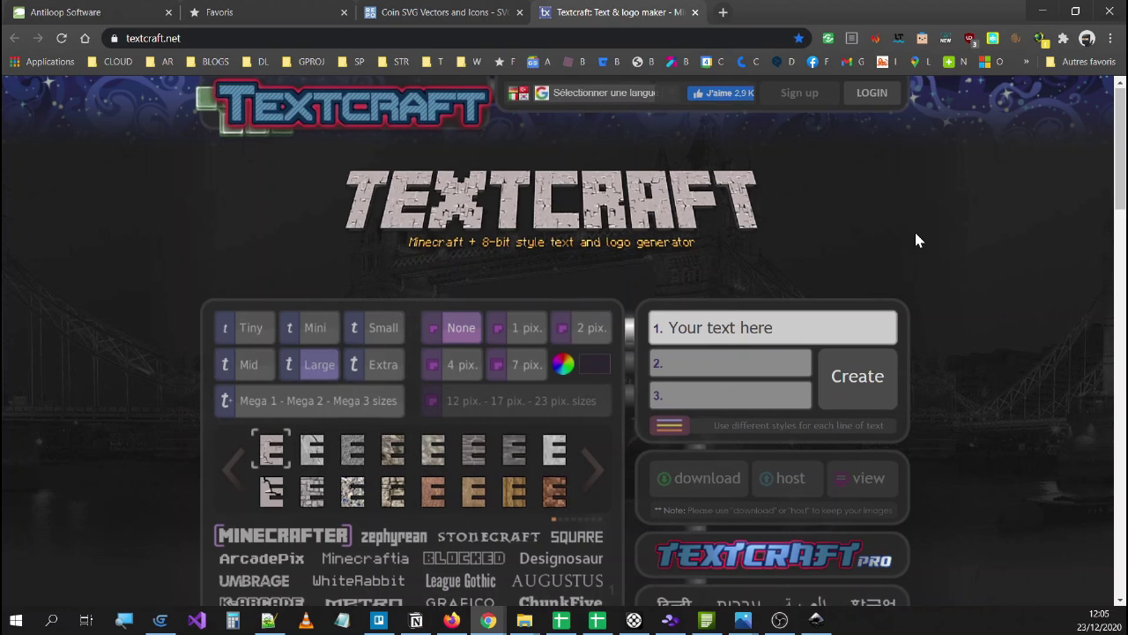
scroll(917, 238, "down", 3)
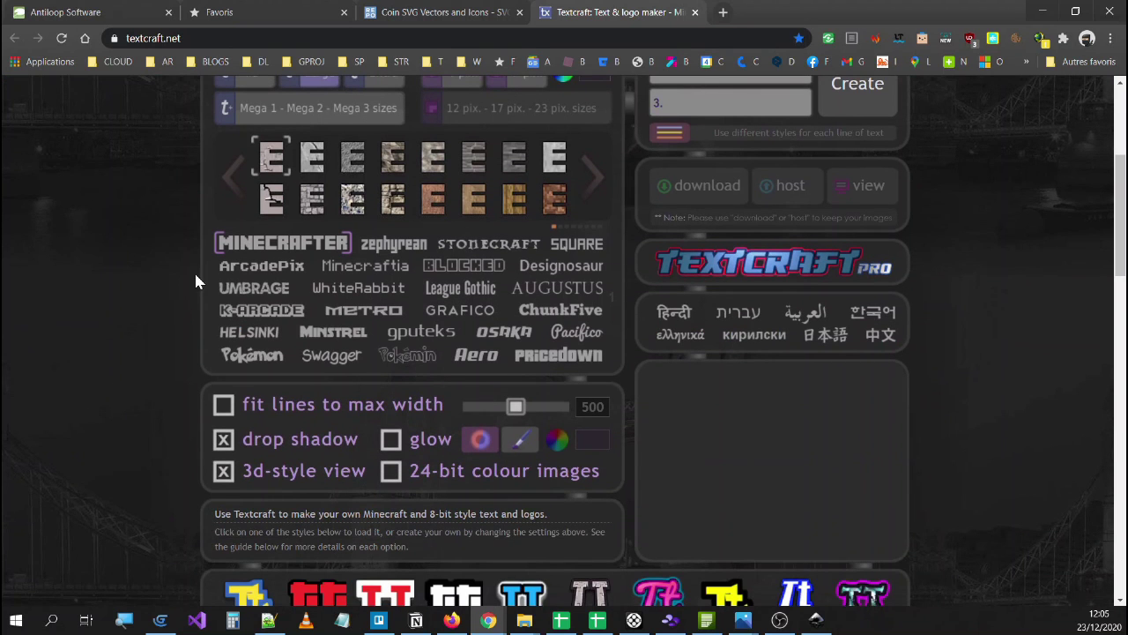
left_click(362, 313)
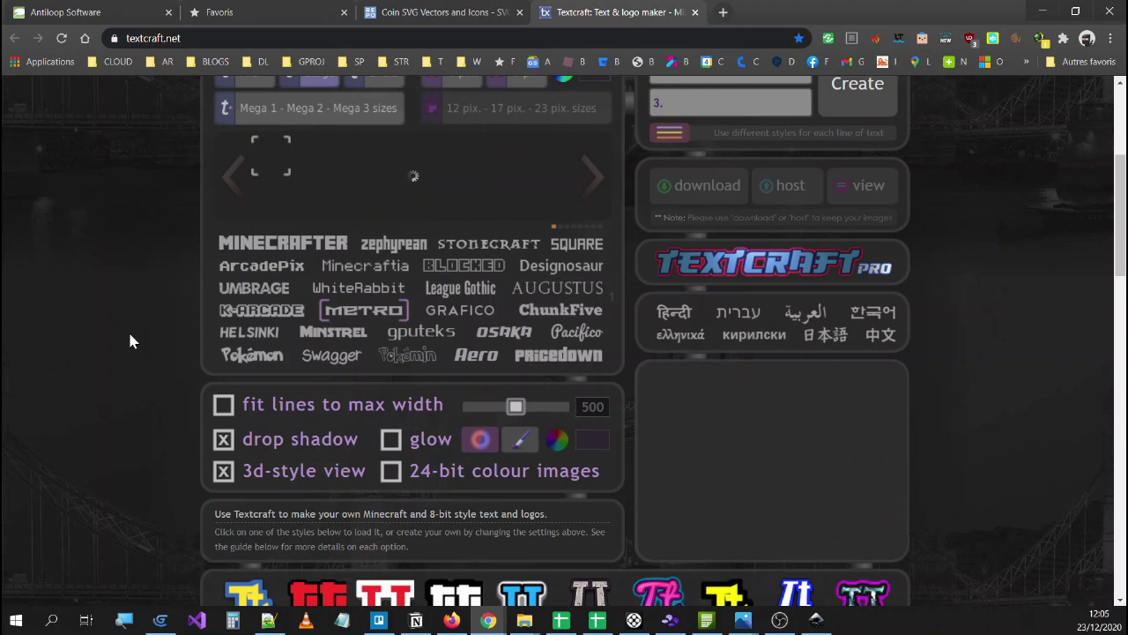
scroll(131, 330, "up", 3)
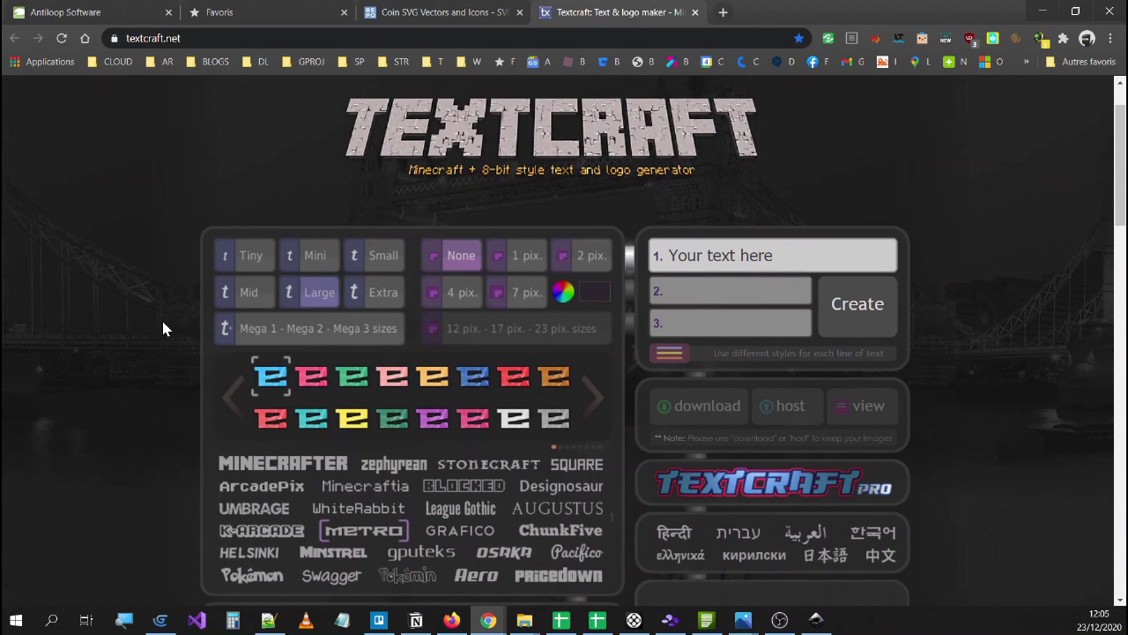
left_click(872, 315)
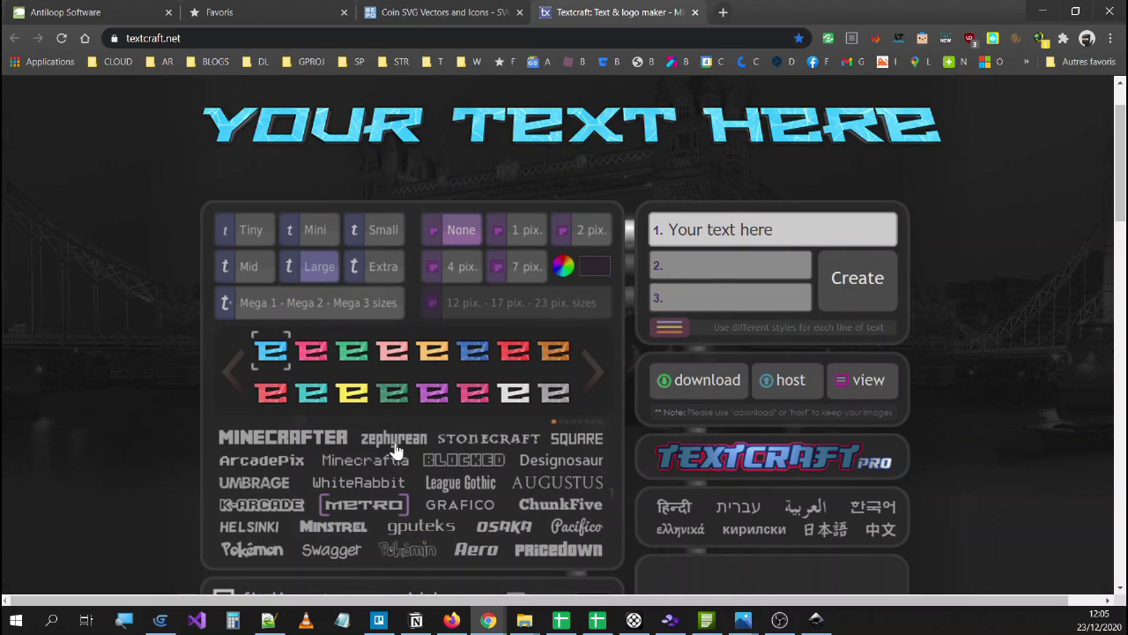
Look through Textcraft's text effect options and its ready-made popular styles.
scroll(992, 344, "down", 2)
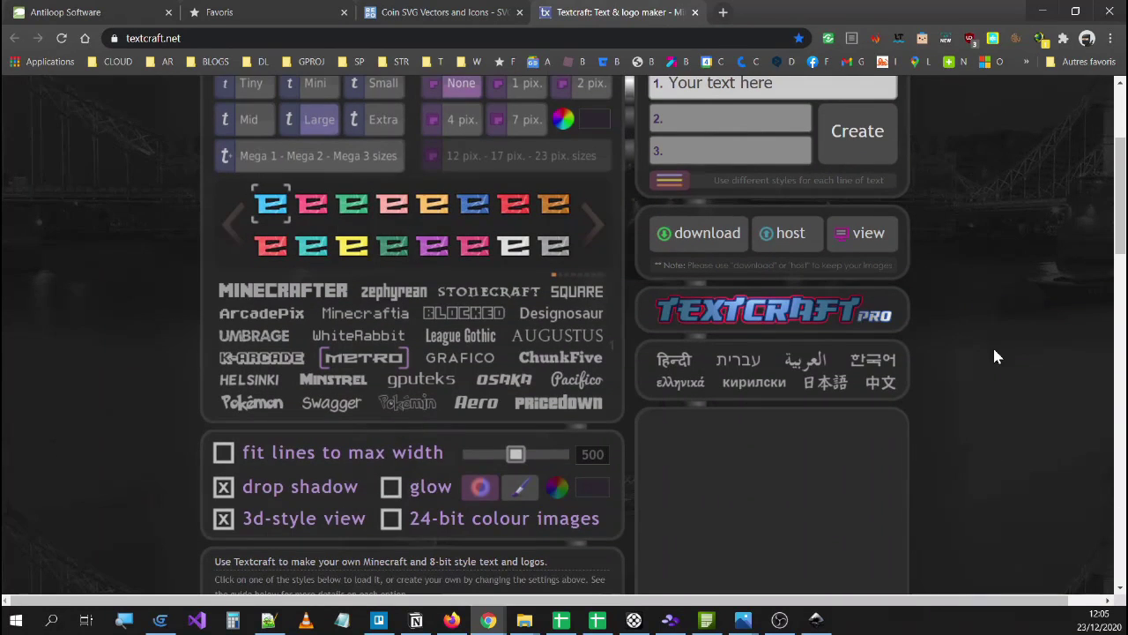
scroll(461, 368, "down", 2)
scroll(462, 369, "down", 1)
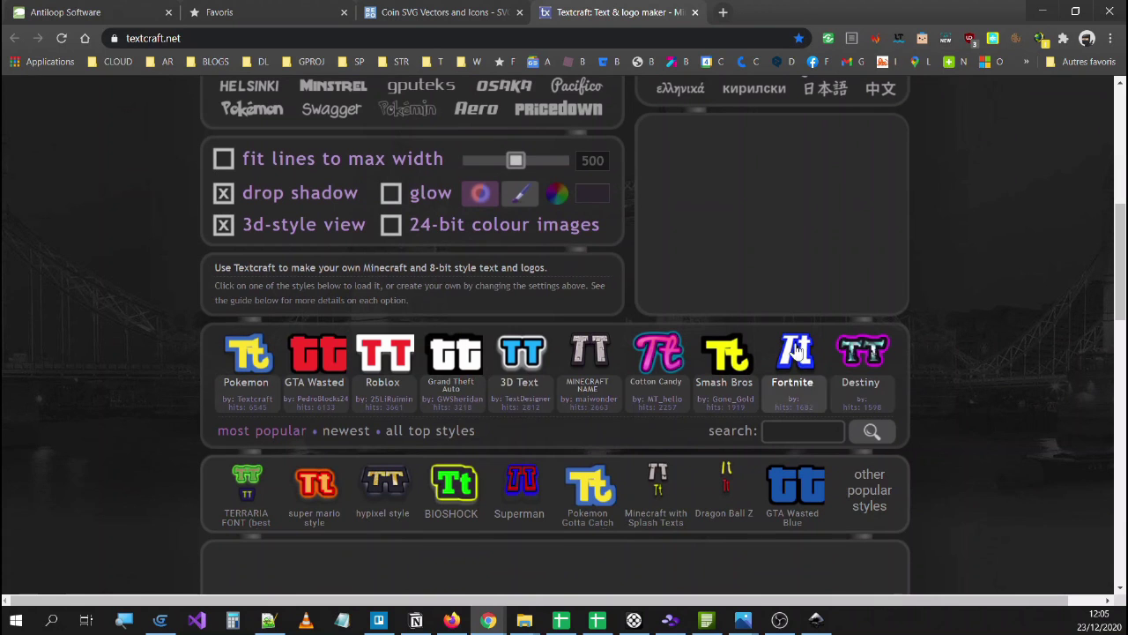
Load Textcraft's 3D Text style and create the logo text "Antiloop" with it.
left_click(512, 365)
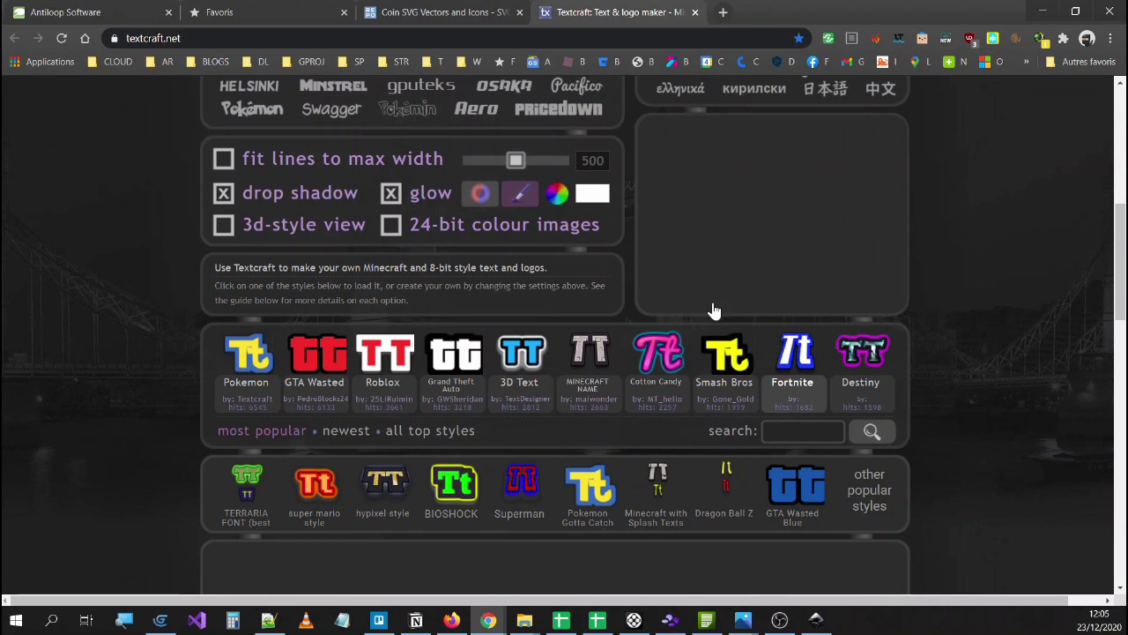
scroll(927, 308, "up", 6)
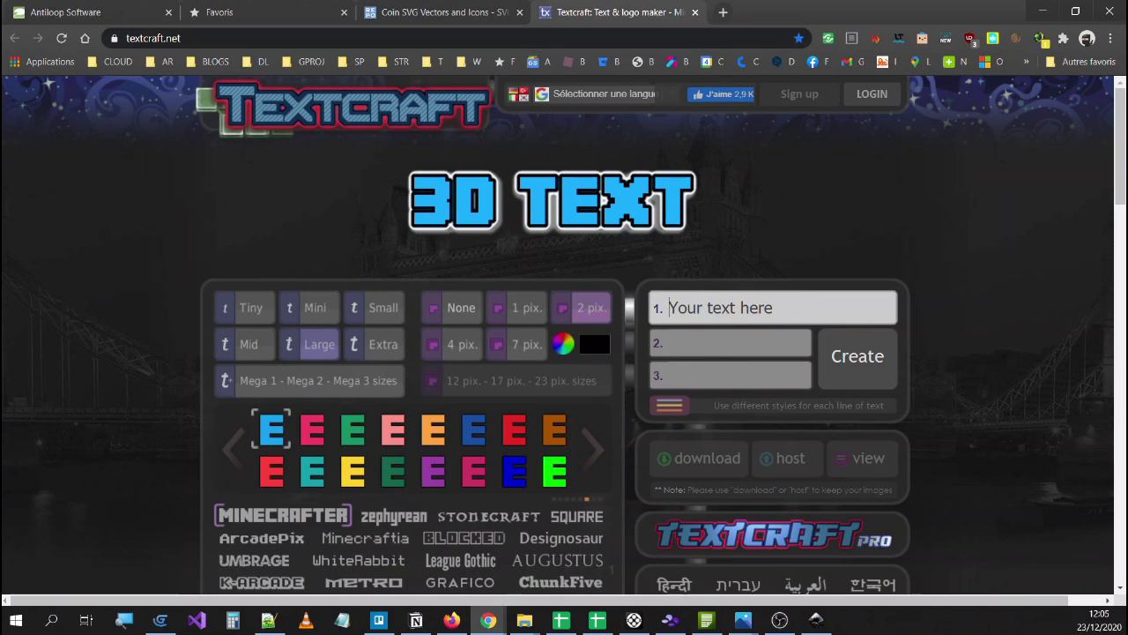
type("Antil")
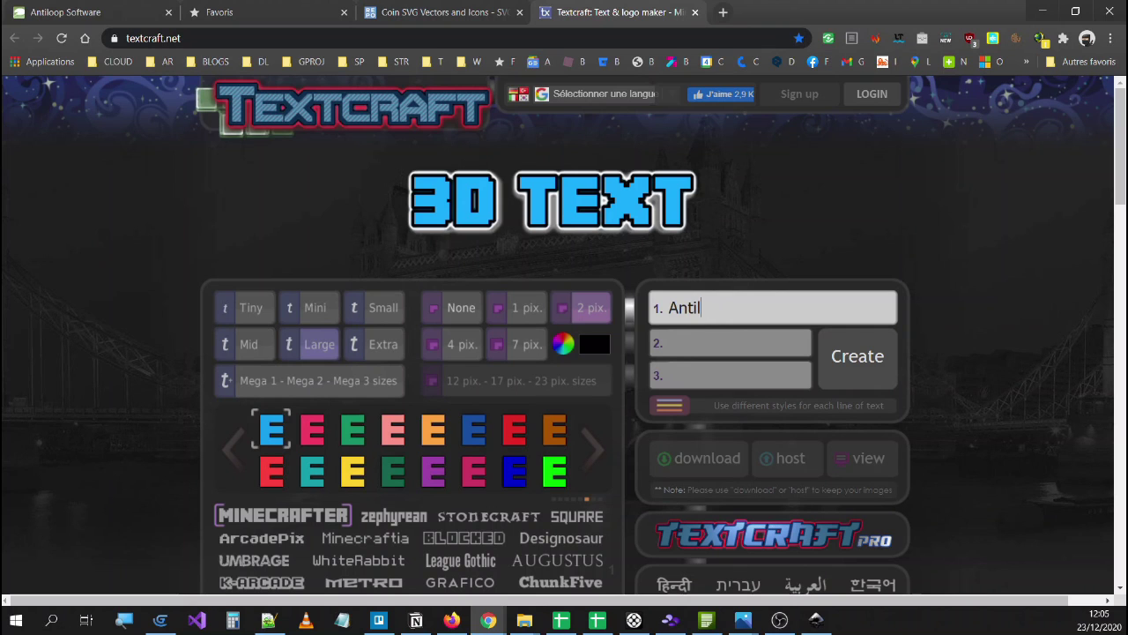
type("oop")
left_click(853, 379)
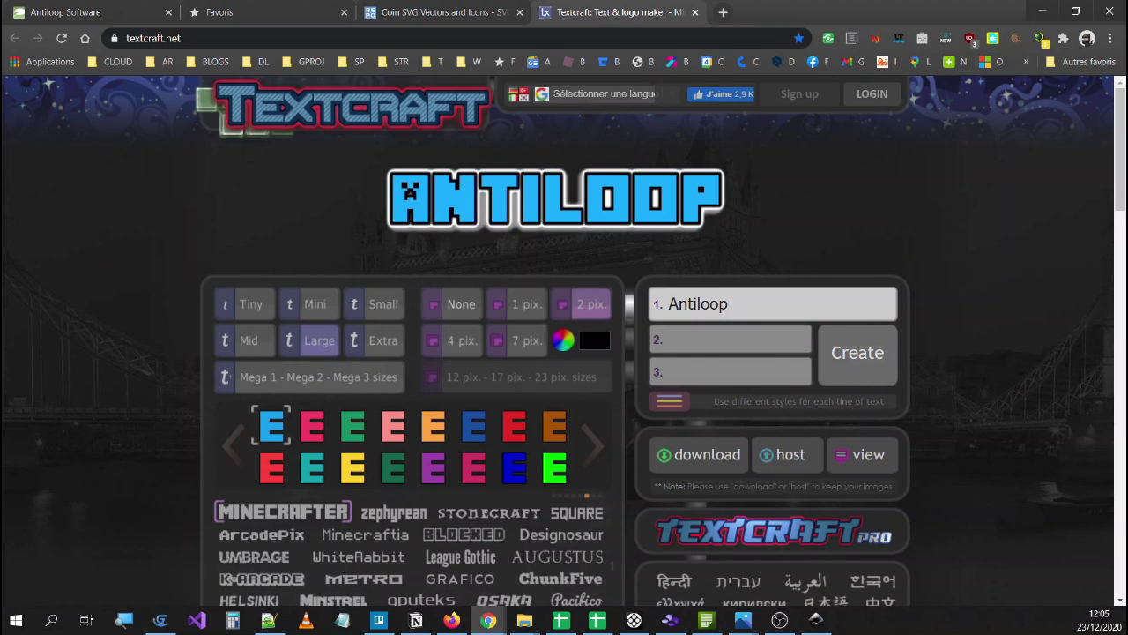
Change the Antiloop text's font to League Gothic and generate the logo again.
scroll(448, 451, "down", 1)
left_click(456, 488)
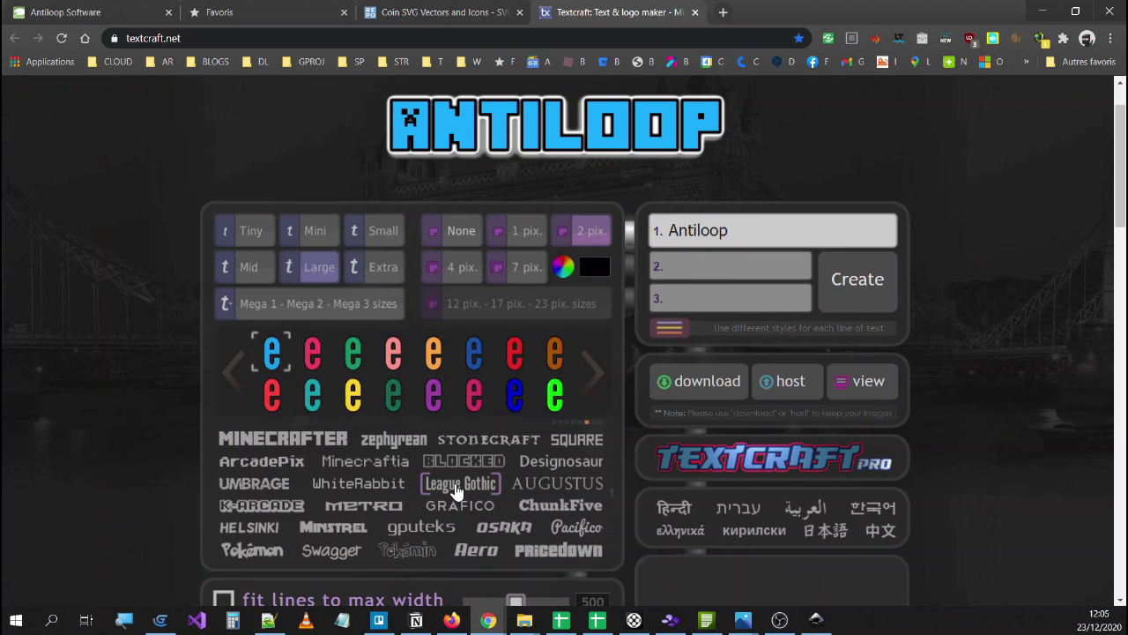
left_click(844, 297)
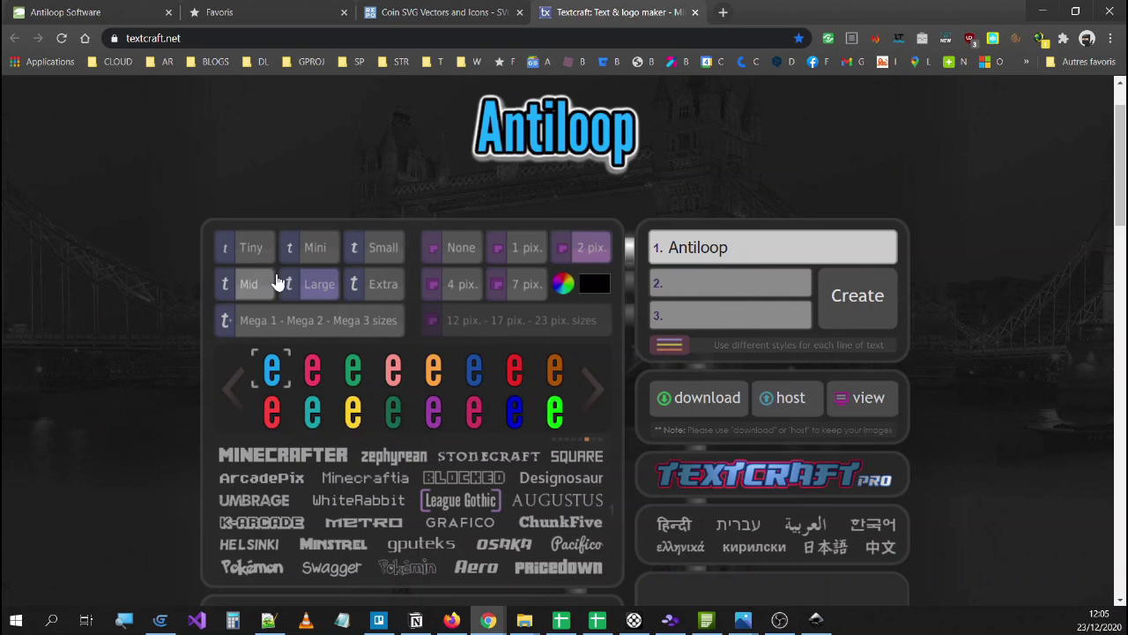
Switch to Inkscape, try moving the CR lettering off the coin, undo the move and clear the selection.
left_click(818, 622)
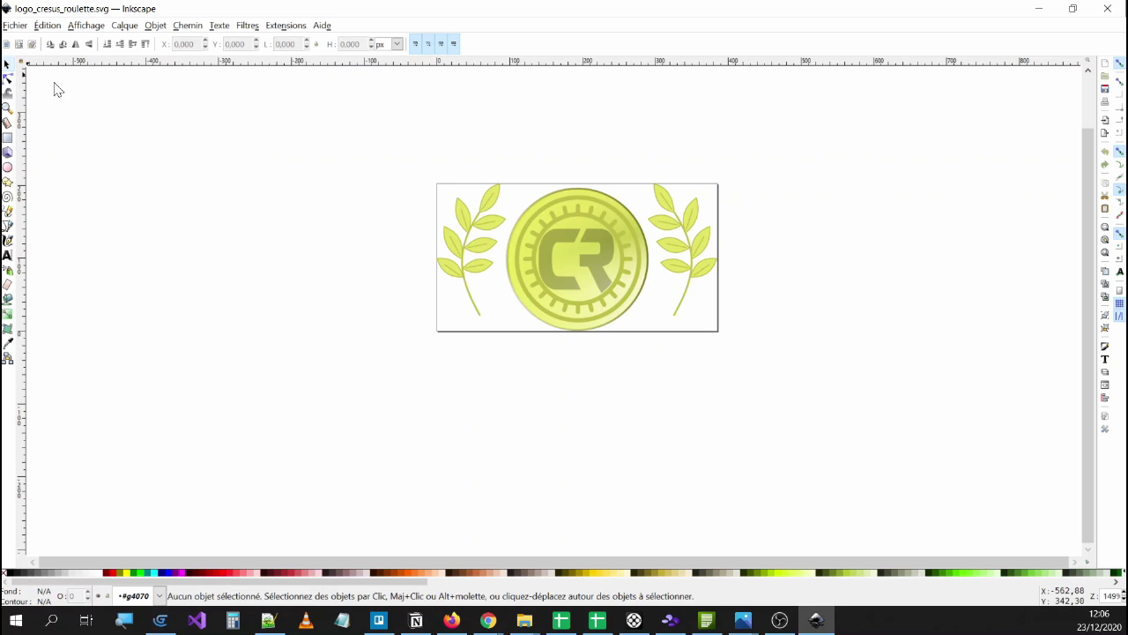
left_click(534, 226)
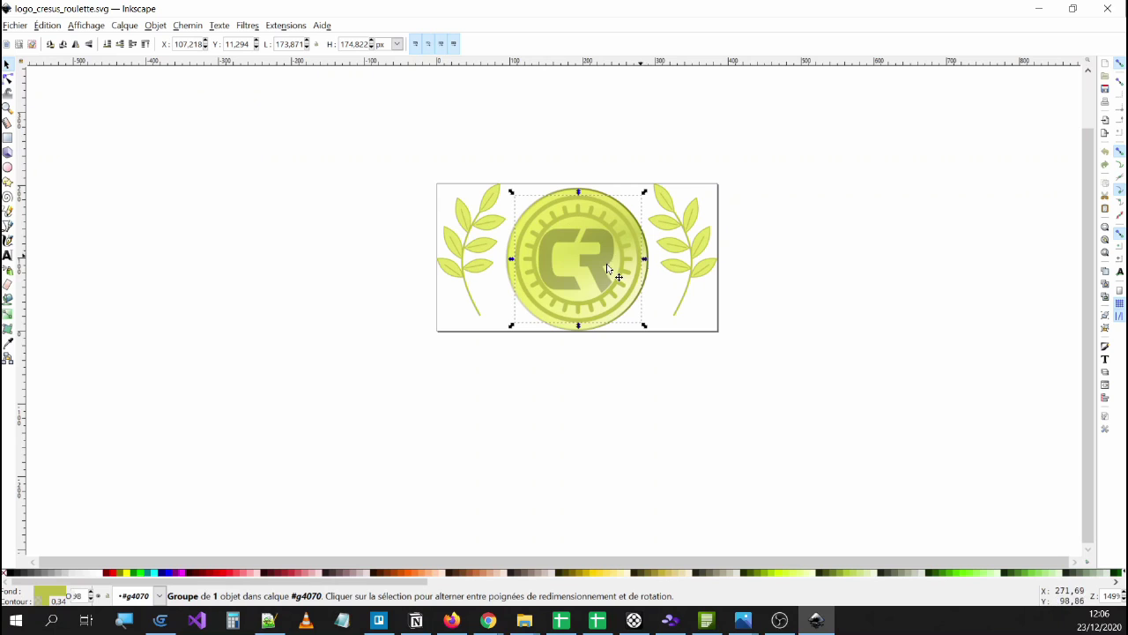
mouse_move(604, 263)
left_mouse_down()
mouse_move(606, 380)
mouse_move(607, 257)
left_mouse_up()
key("ctrl+z")
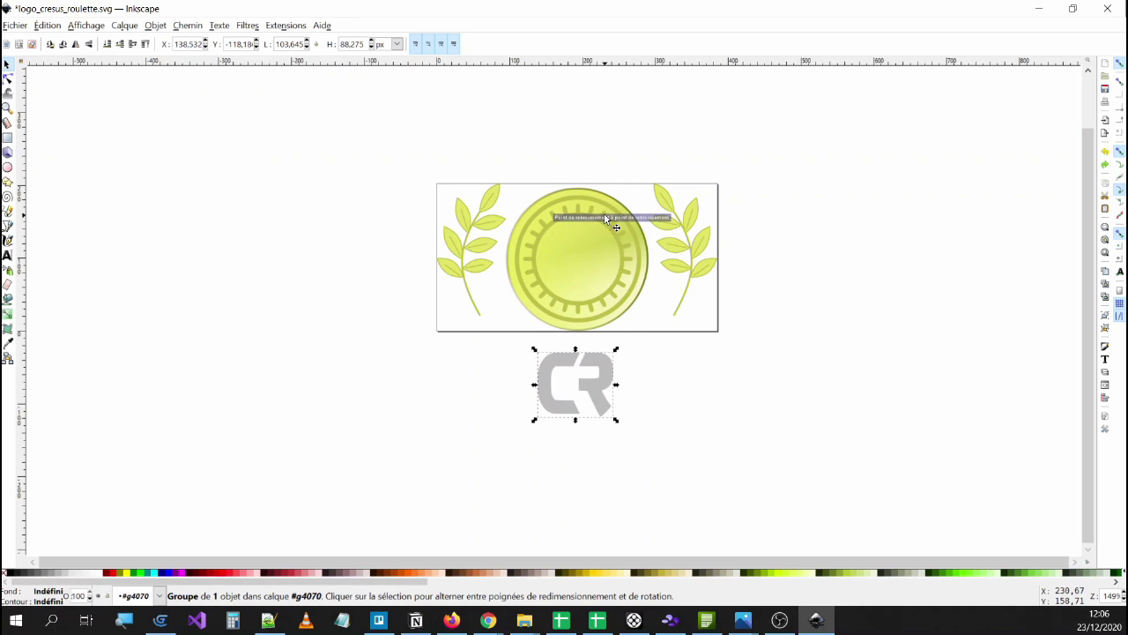
key("ctrl+z")
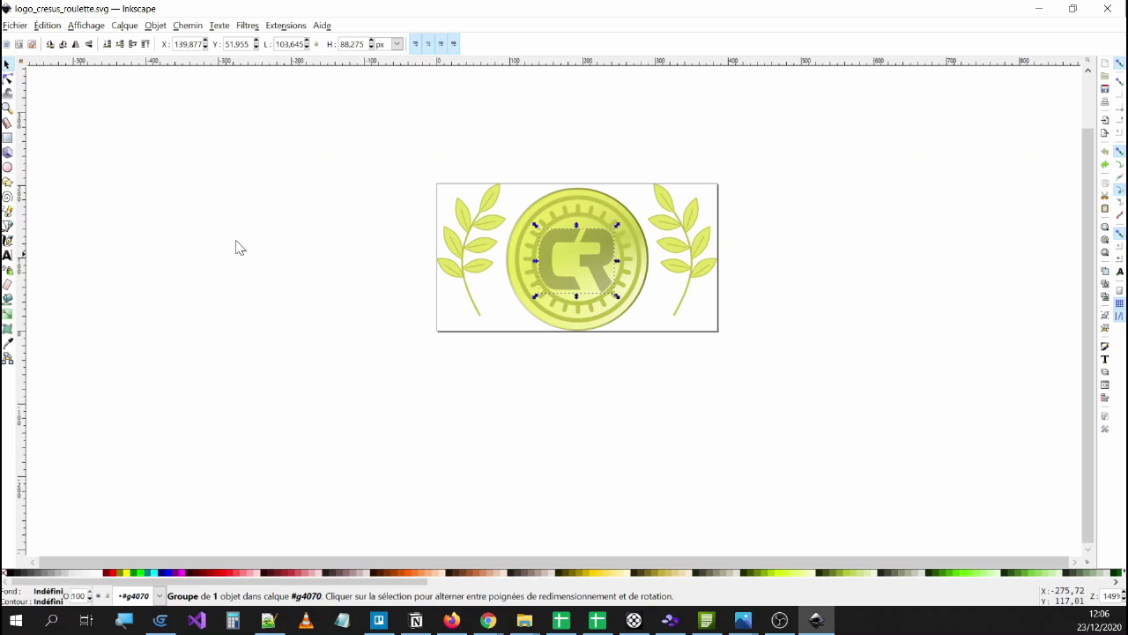
left_click(79, 117)
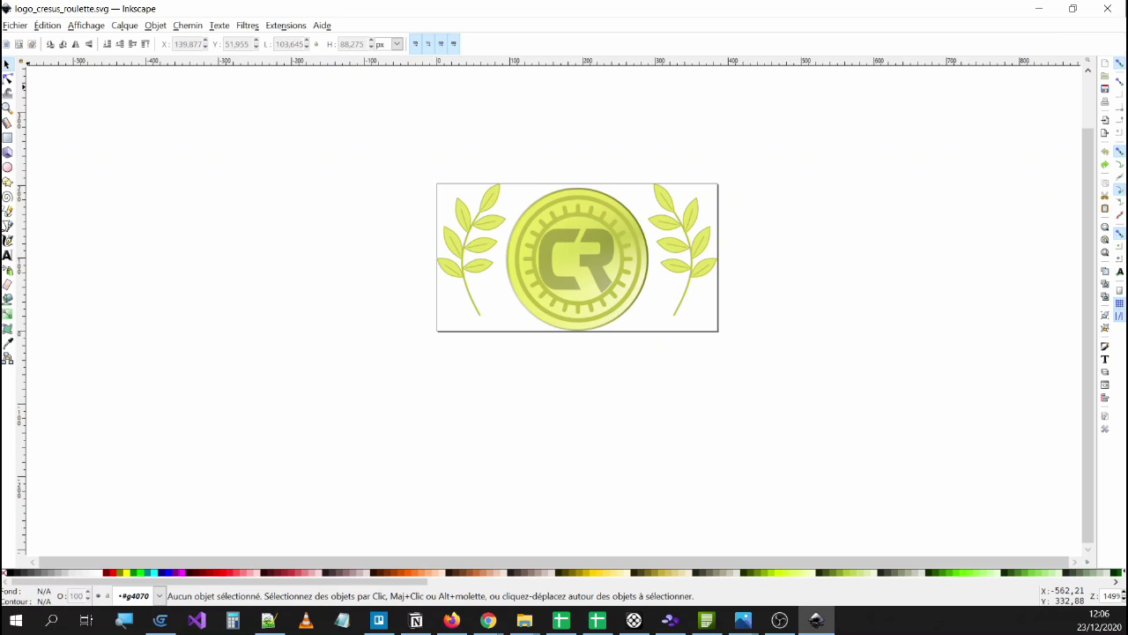
Show the CR path's nodes, try moving the bottom corner node of the R's leg slightly up, and undo it.
left_click(7, 81)
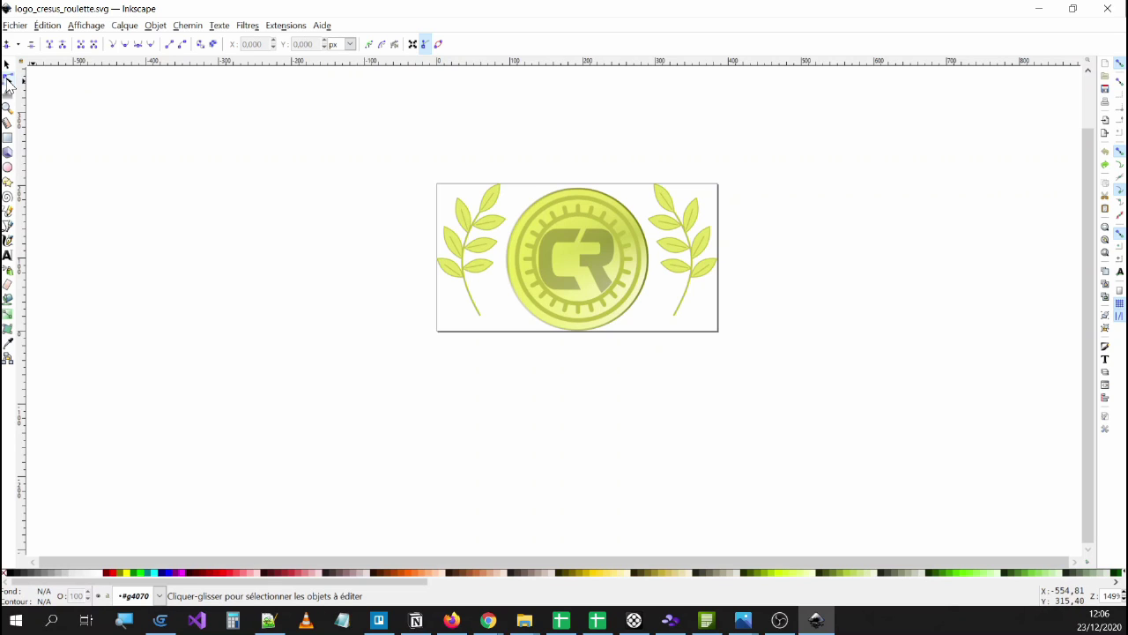
left_click(598, 284)
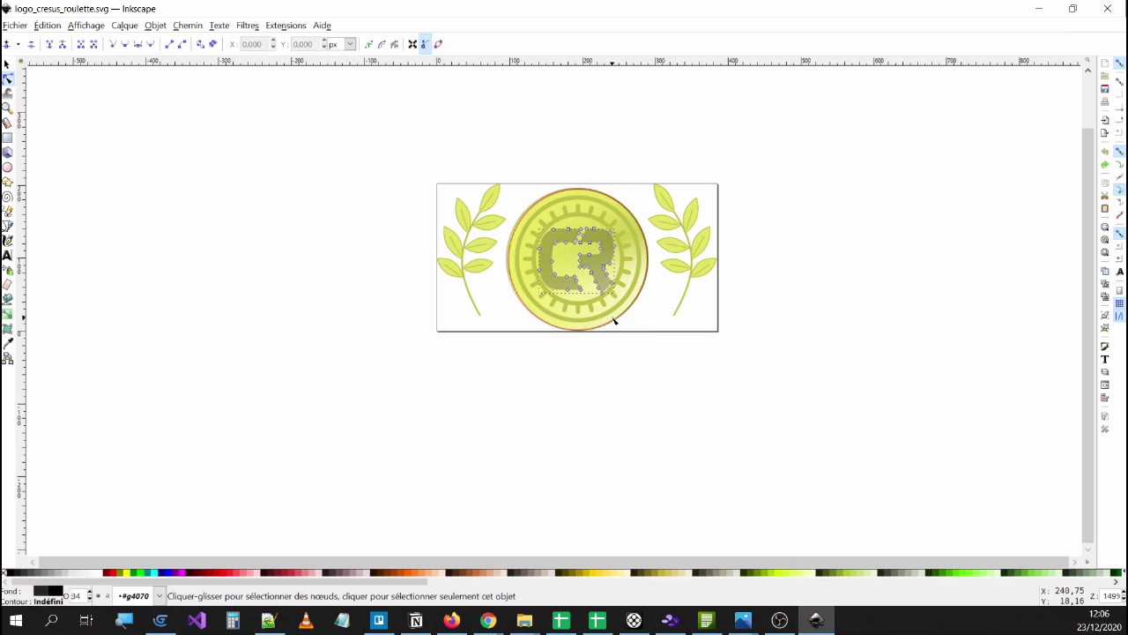
scroll(612, 302, "up", 4, "ctrl")
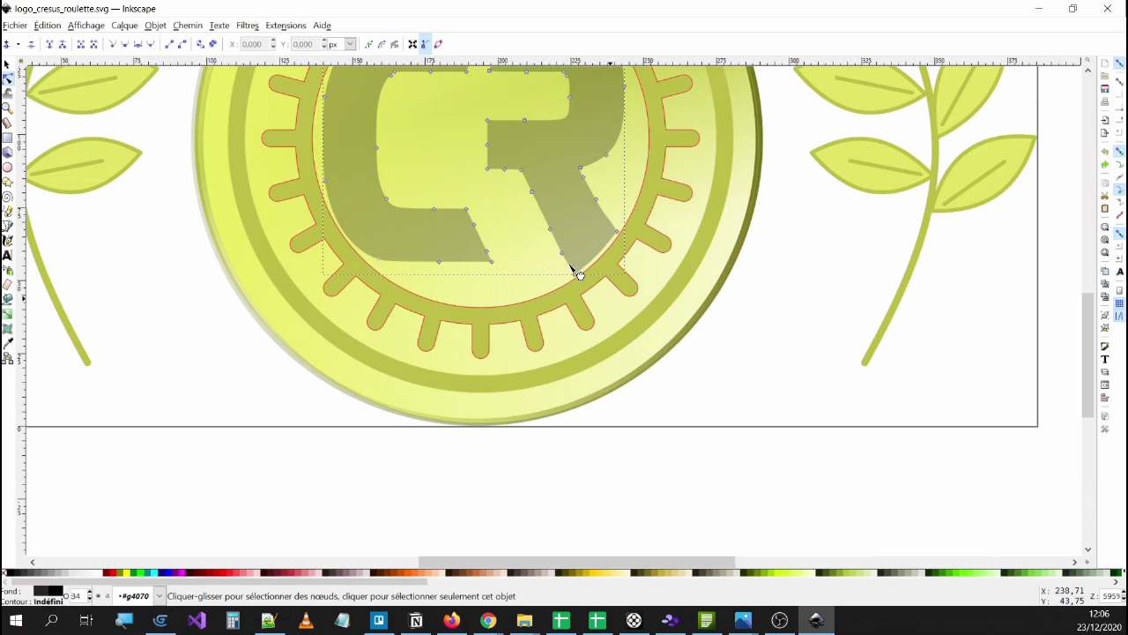
mouse_move(575, 277)
left_mouse_down()
mouse_move(602, 306)
mouse_move(574, 266)
left_mouse_up()
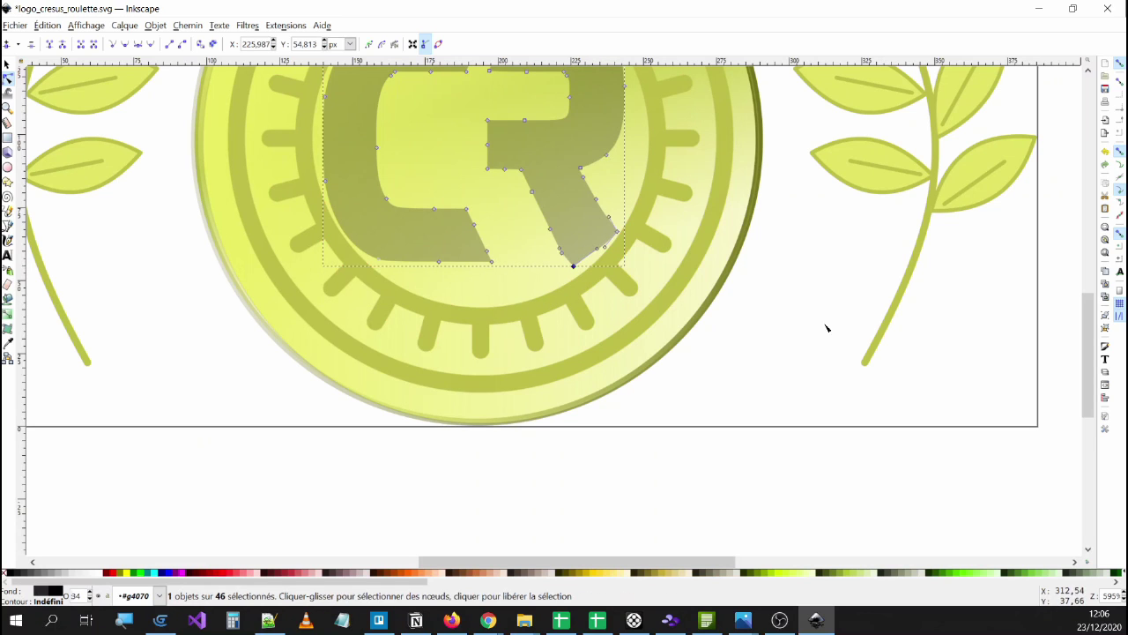
key("ctrl+z")
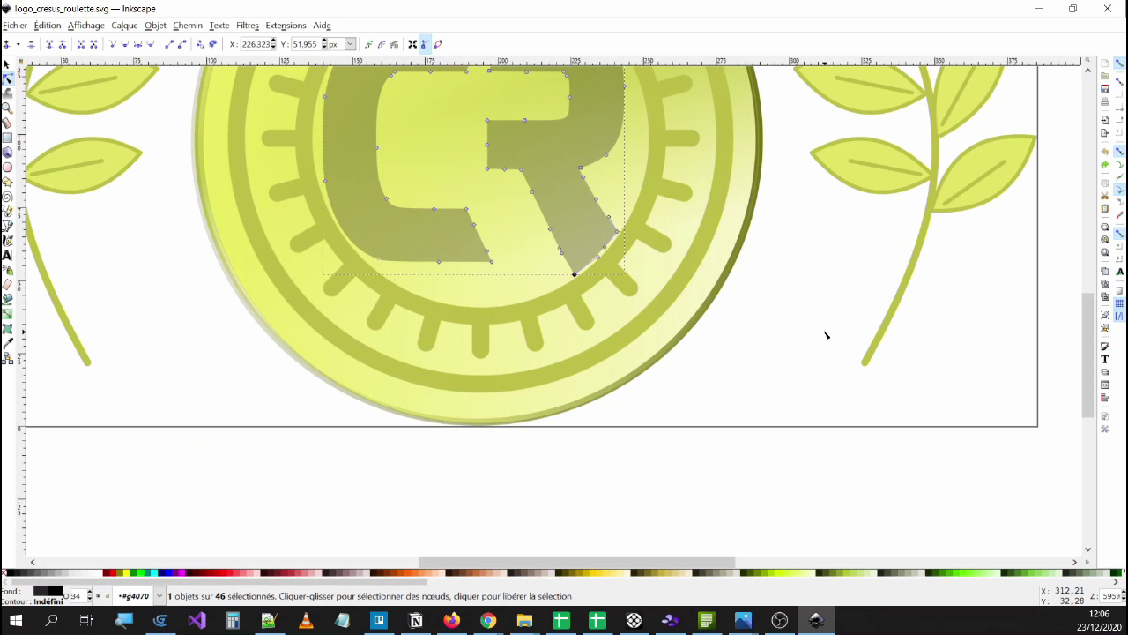
scroll(785, 356, "up", 4)
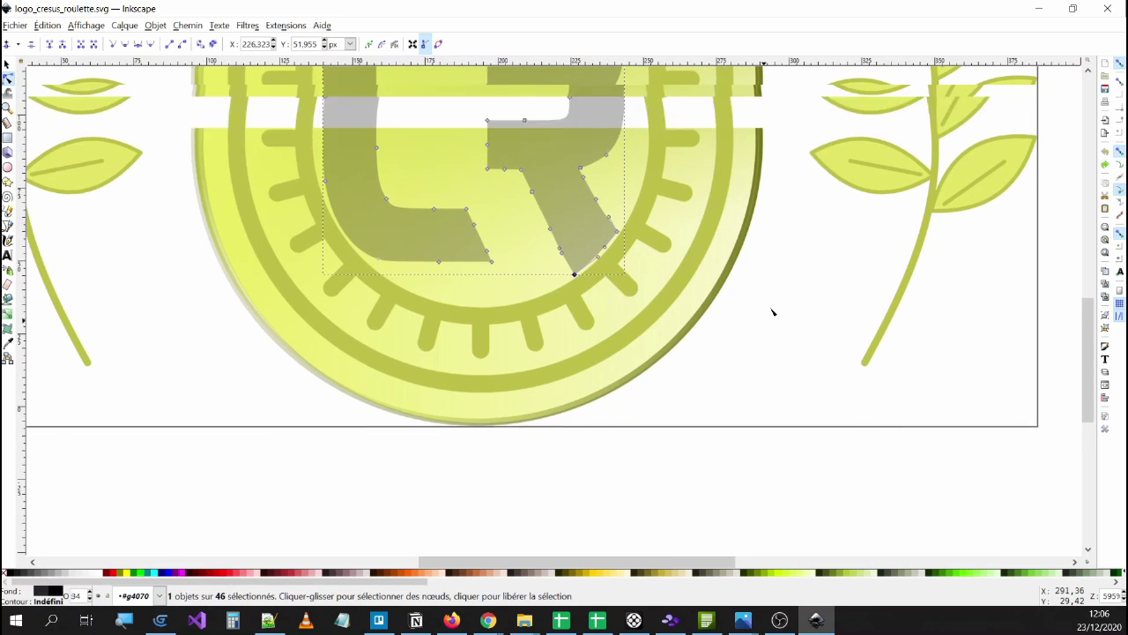
scroll(772, 307, "down", 4)
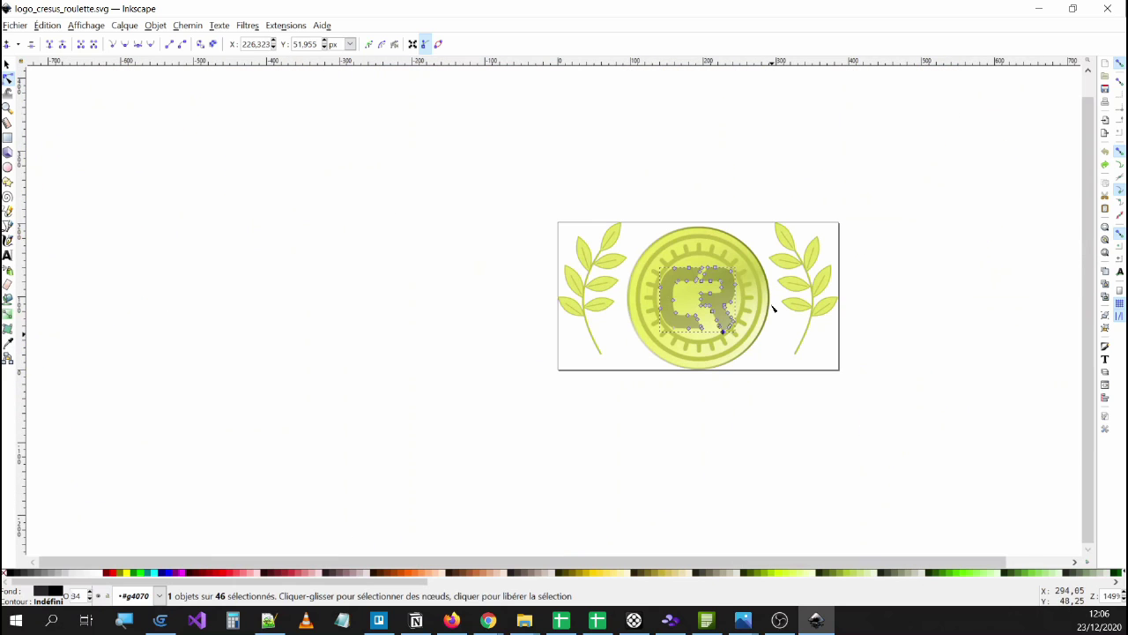
left_click_drag(1086, 257, 1084, 248)
left_click(1018, 285)
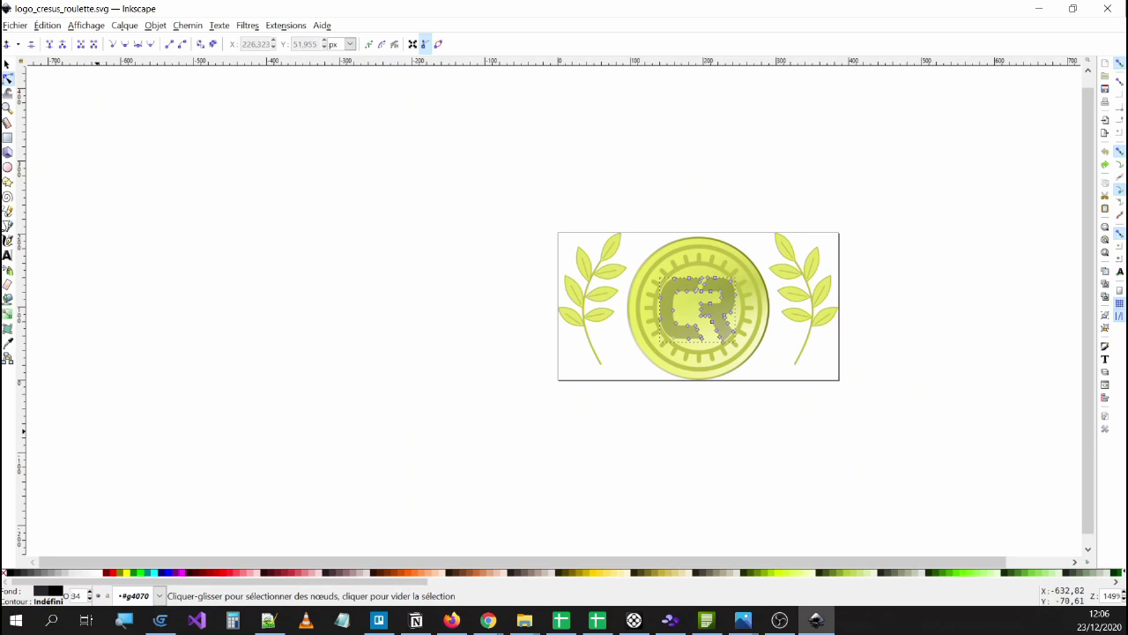
left_click(7, 65)
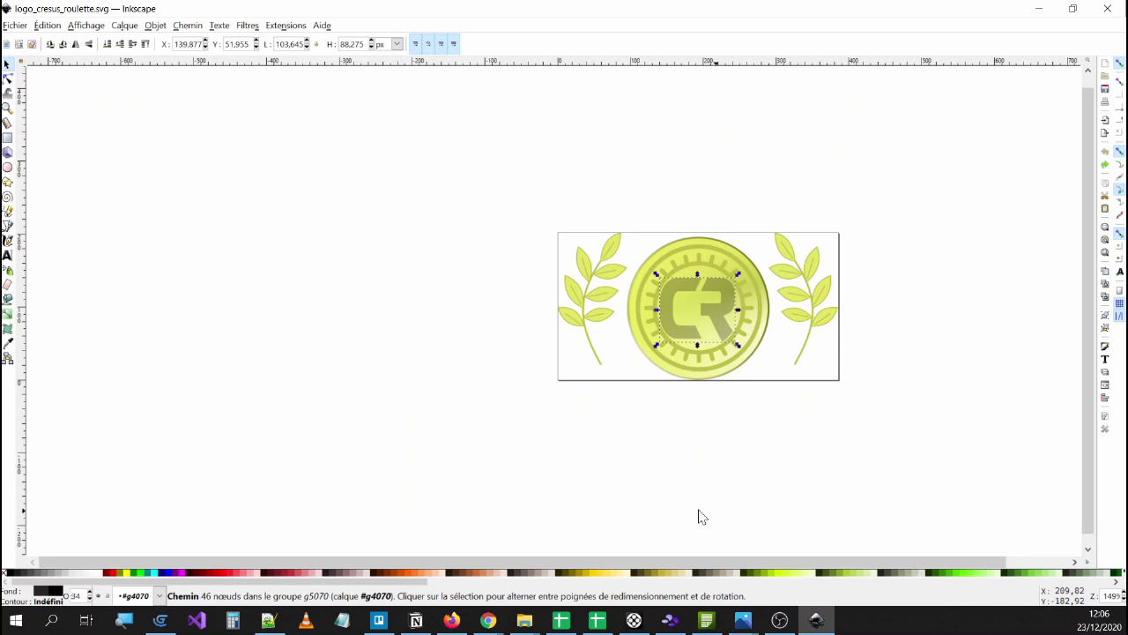
Switch to the Logo folder in File Explorer and open EeiGzwpUEAEpDFq_2.png for viewing.
mouse_move(527, 624)
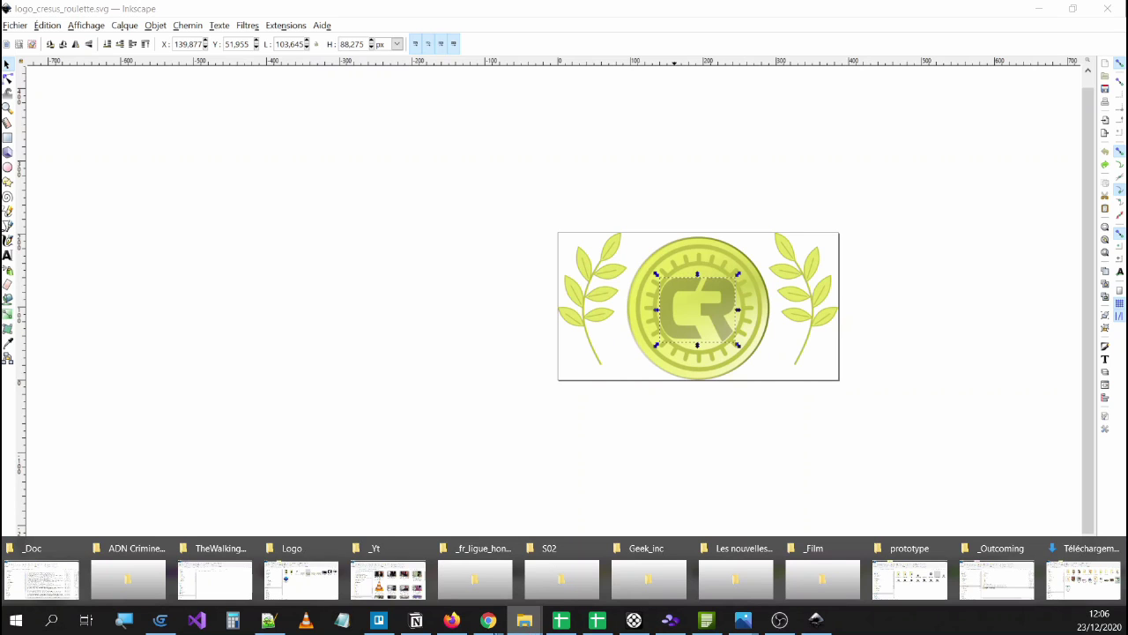
left_click(299, 579)
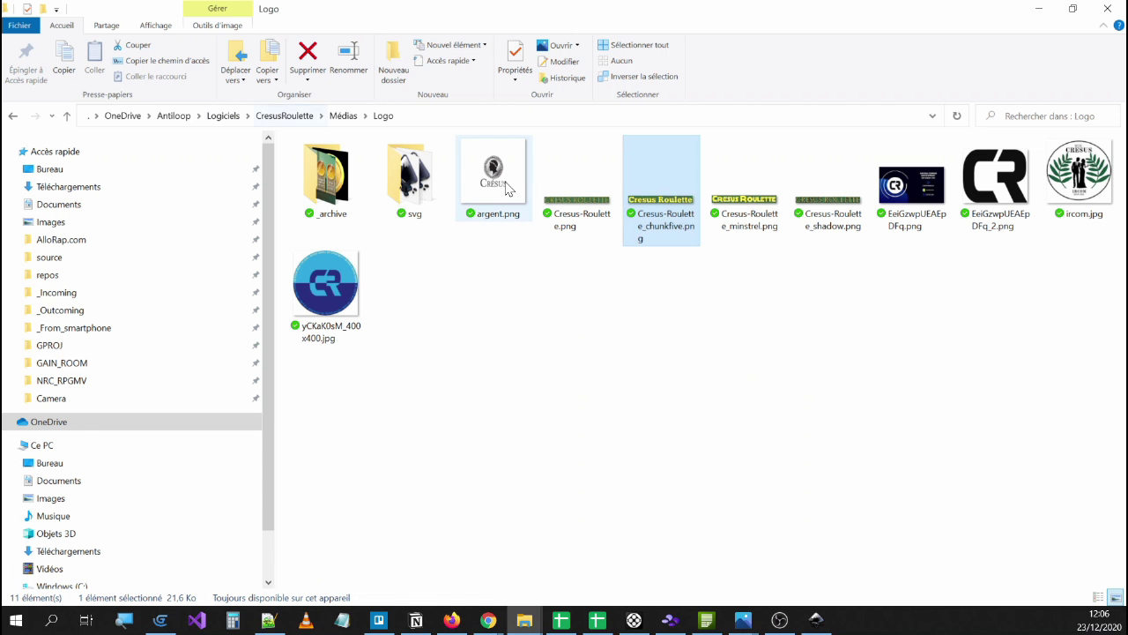
left_click(999, 204)
left_click_drag(635, 157, 795, 138)
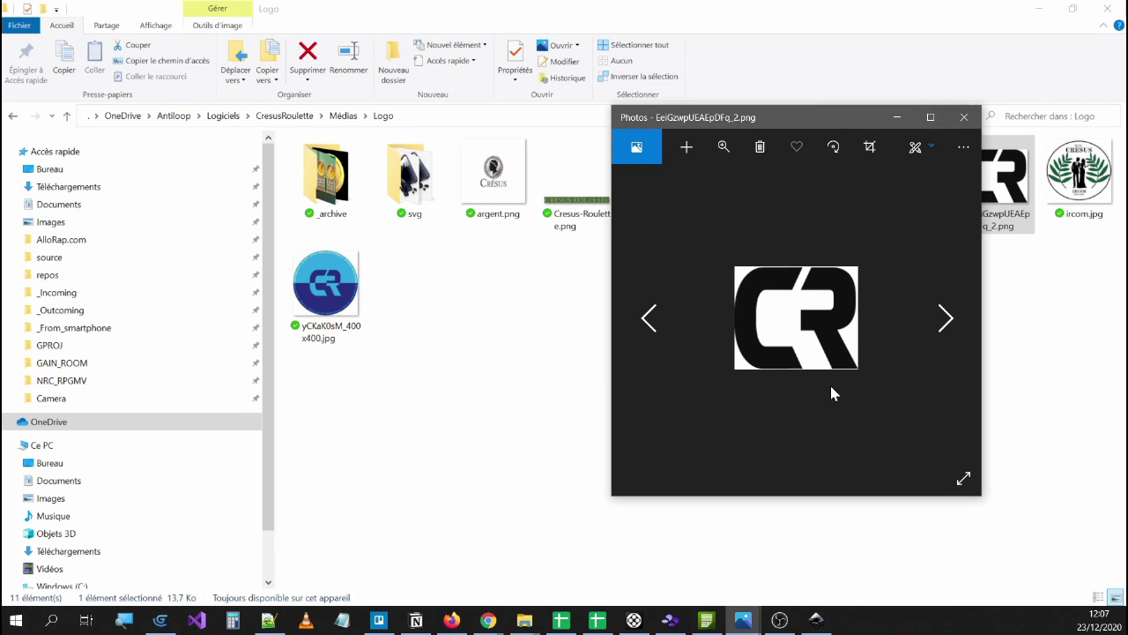
Return to Inkscape and look through its file import and export commands, the CR path's nodes and the bitmap vectorizing command.
left_click(817, 624)
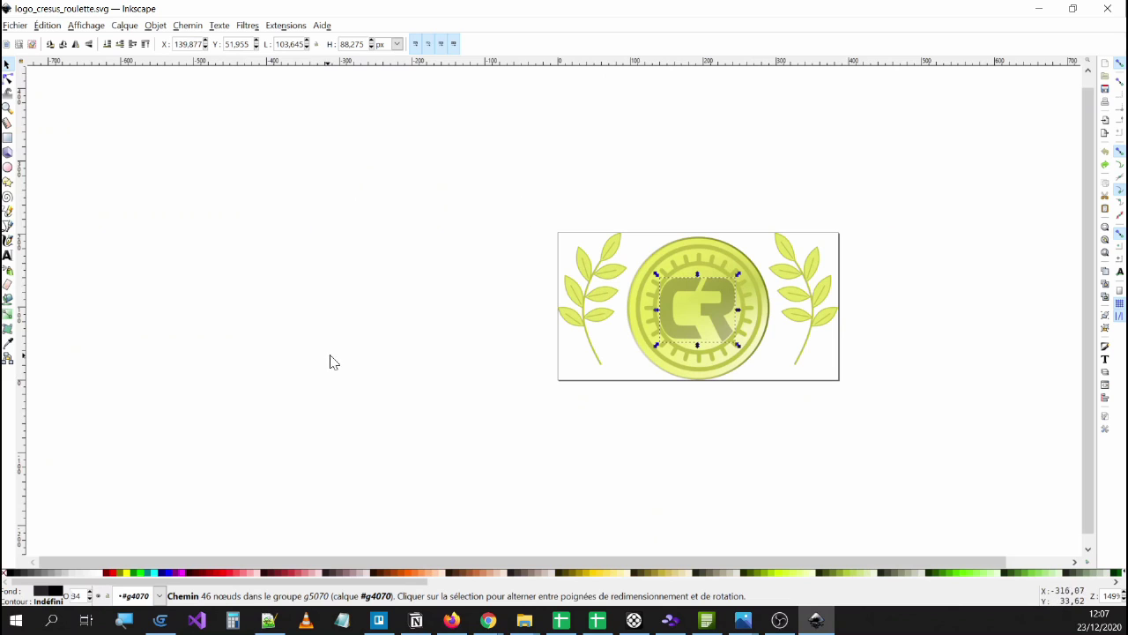
left_click(15, 25)
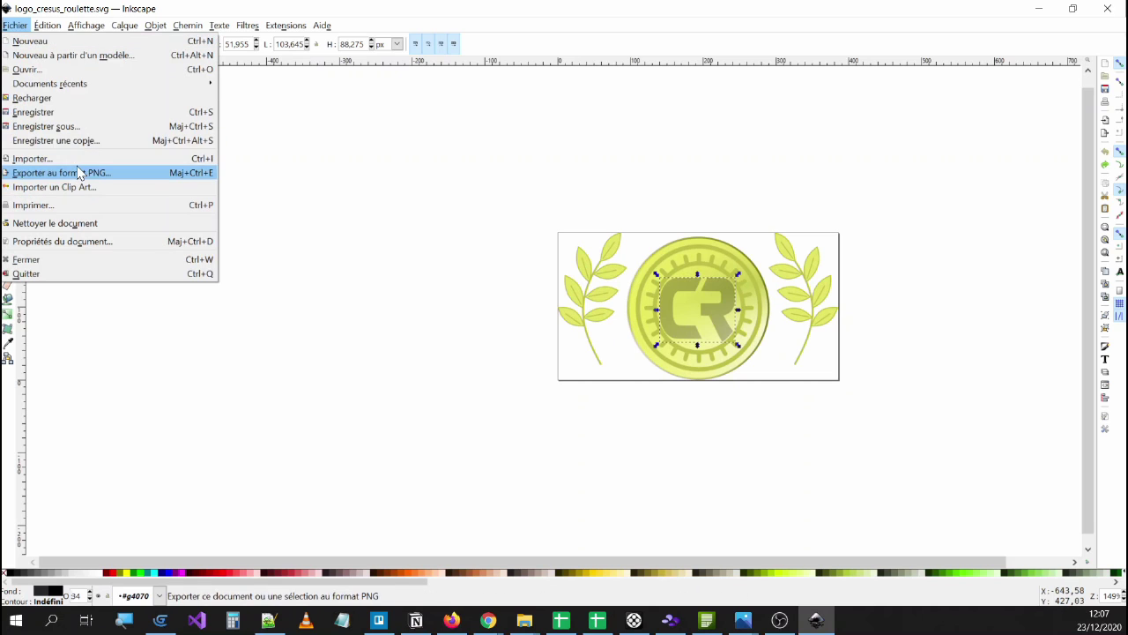
left_click(281, 182)
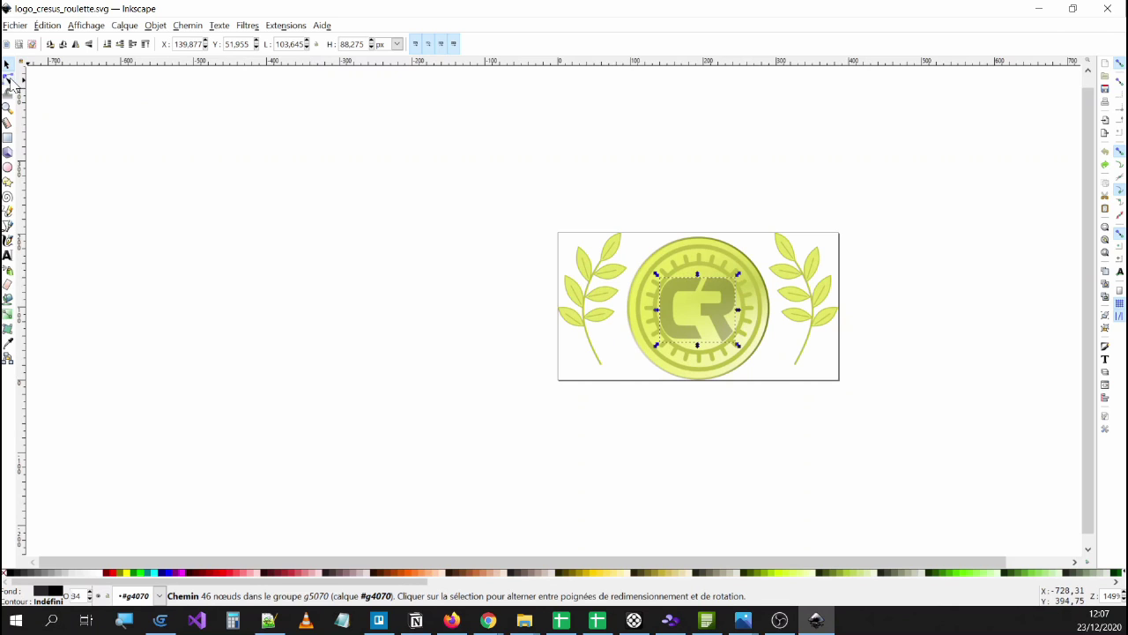
left_click(8, 78)
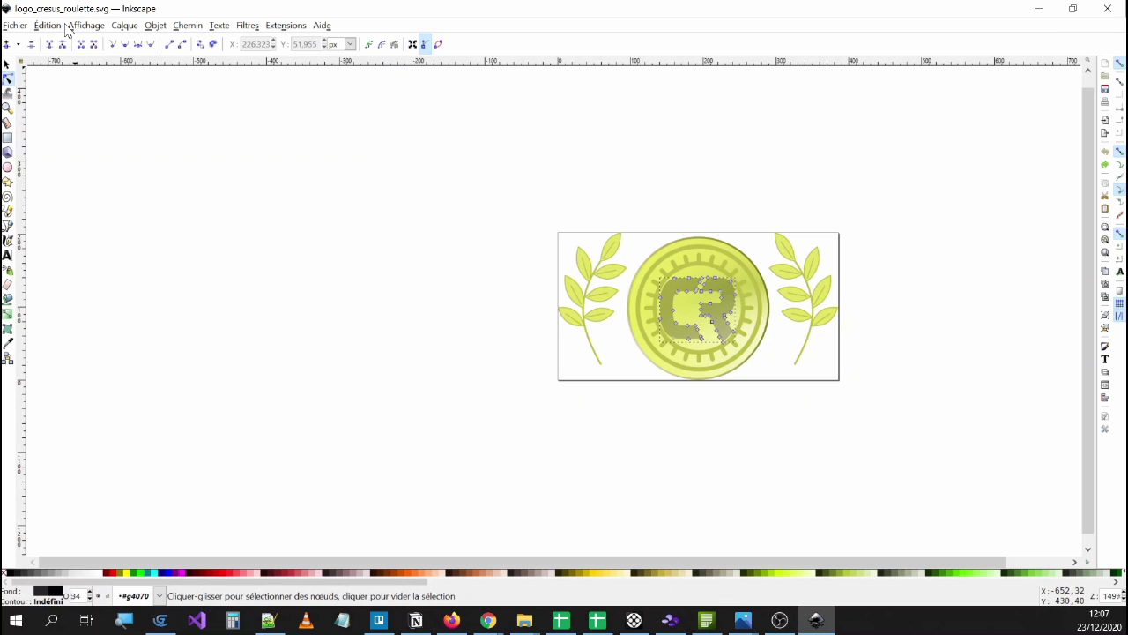
left_click(187, 26)
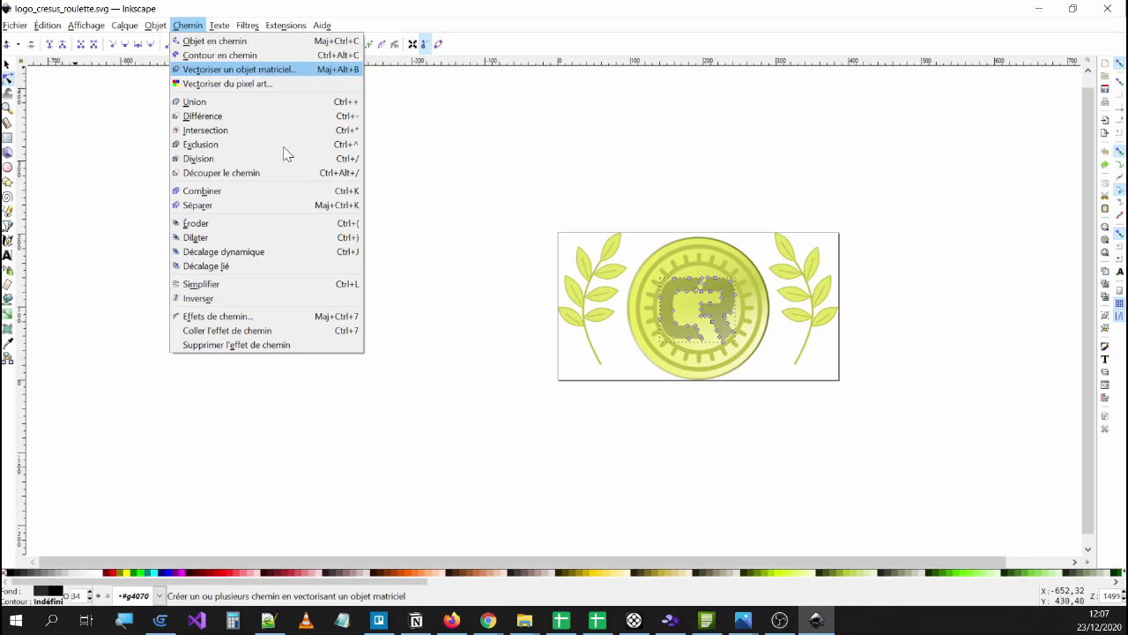
left_click(432, 433)
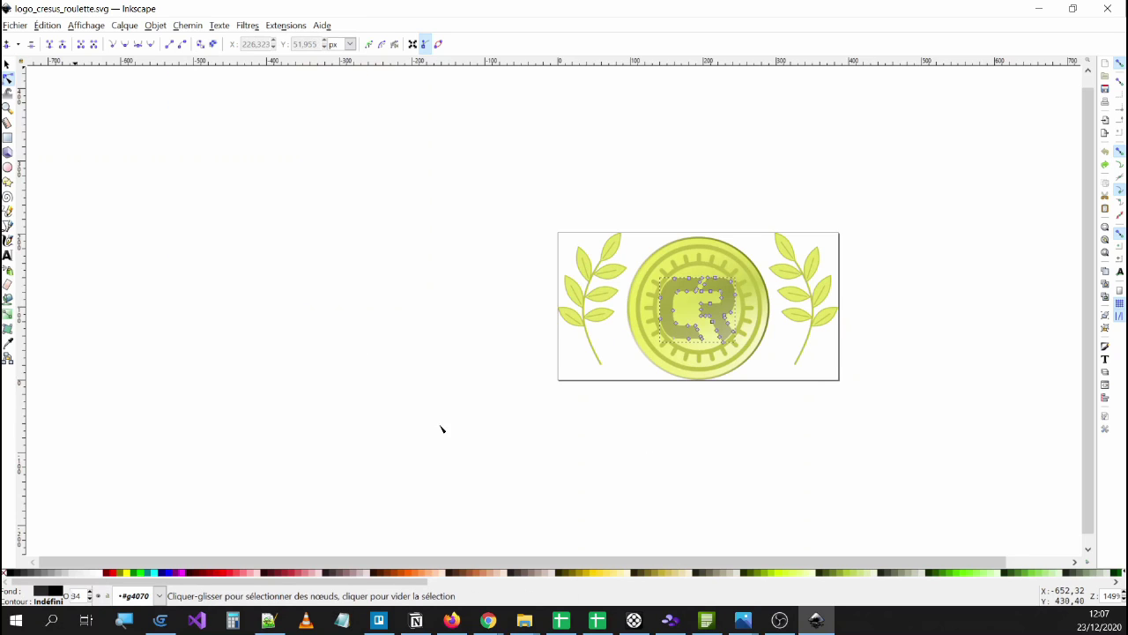
left_click(861, 440)
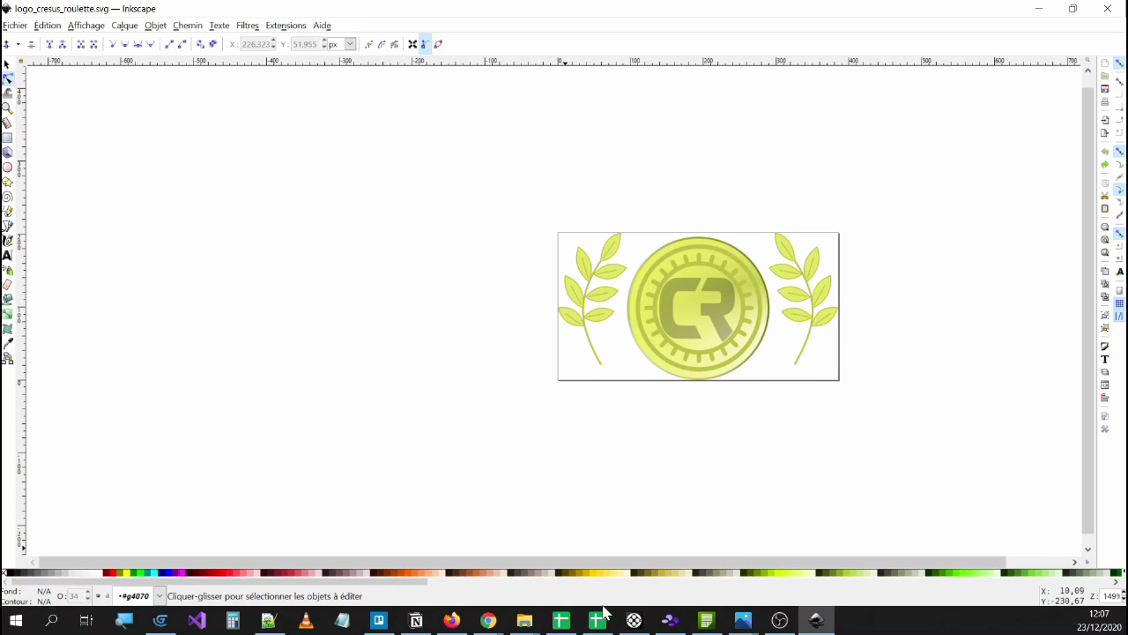
Bring the EeiGzwpUEAEpDFq_2.png viewer to the front and place it beside the coin drawing for comparison.
left_click(743, 620)
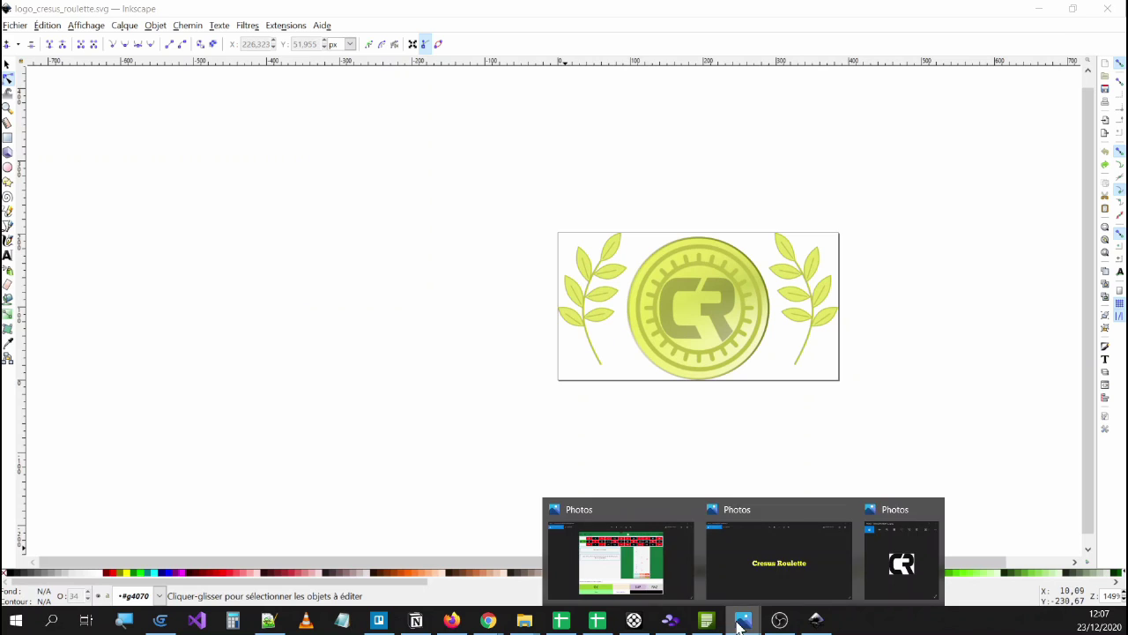
left_click(905, 549)
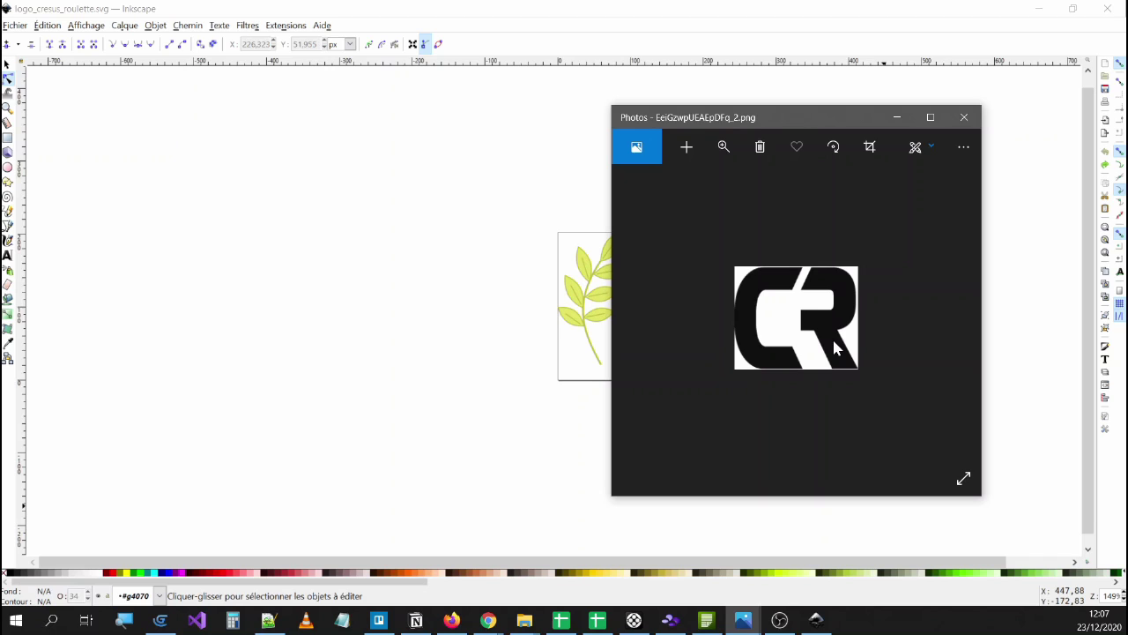
mouse_move(914, 296)
left_click_drag(819, 121, 333, 155)
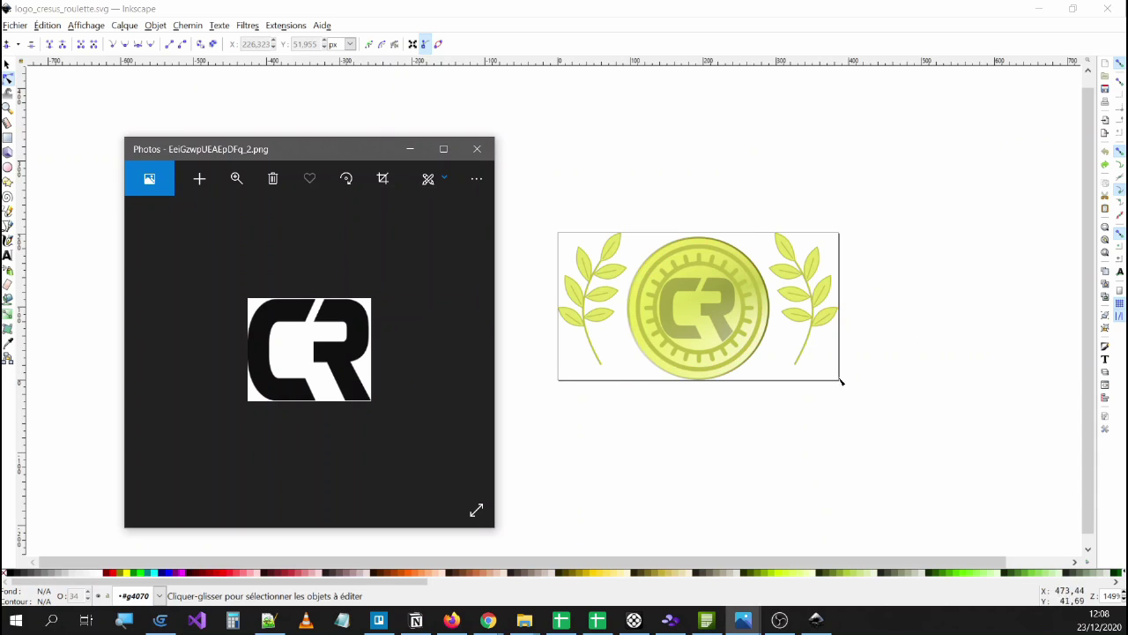
Switch to the Logo folder in File Explorer, view the source drawings in its svg subfolder, and minimize the window.
left_click(516, 624)
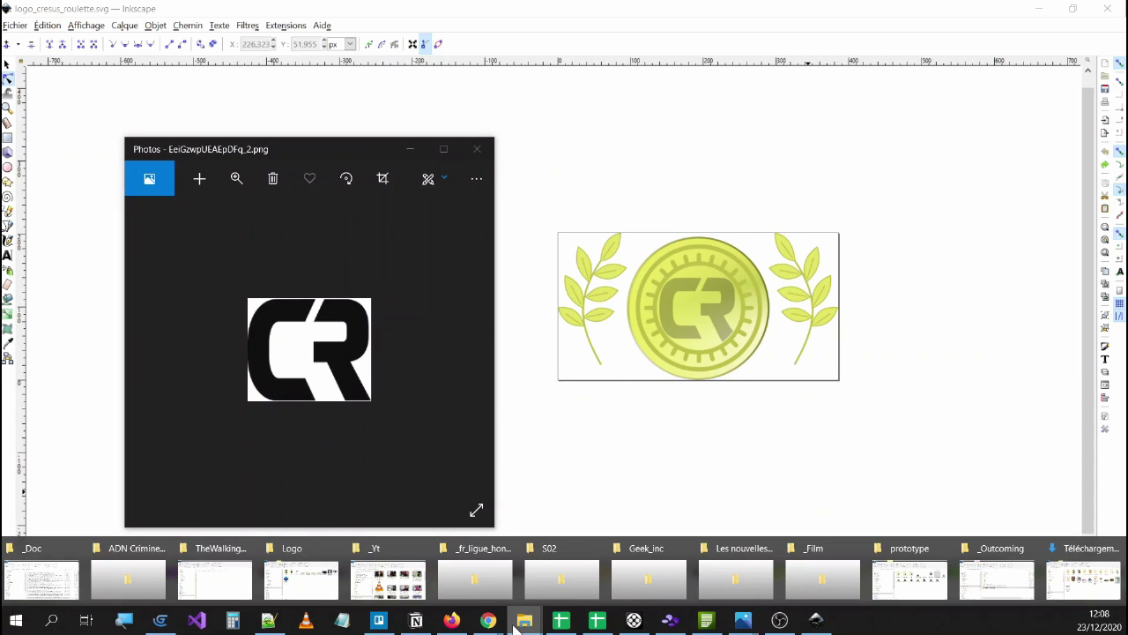
left_click(335, 570)
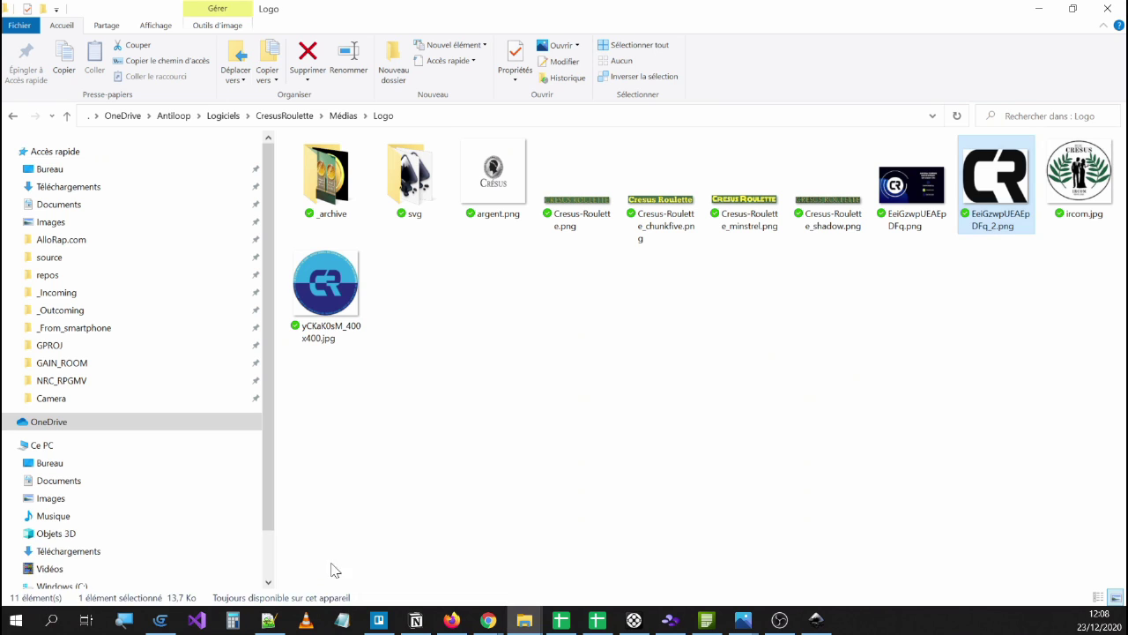
double_click(411, 197)
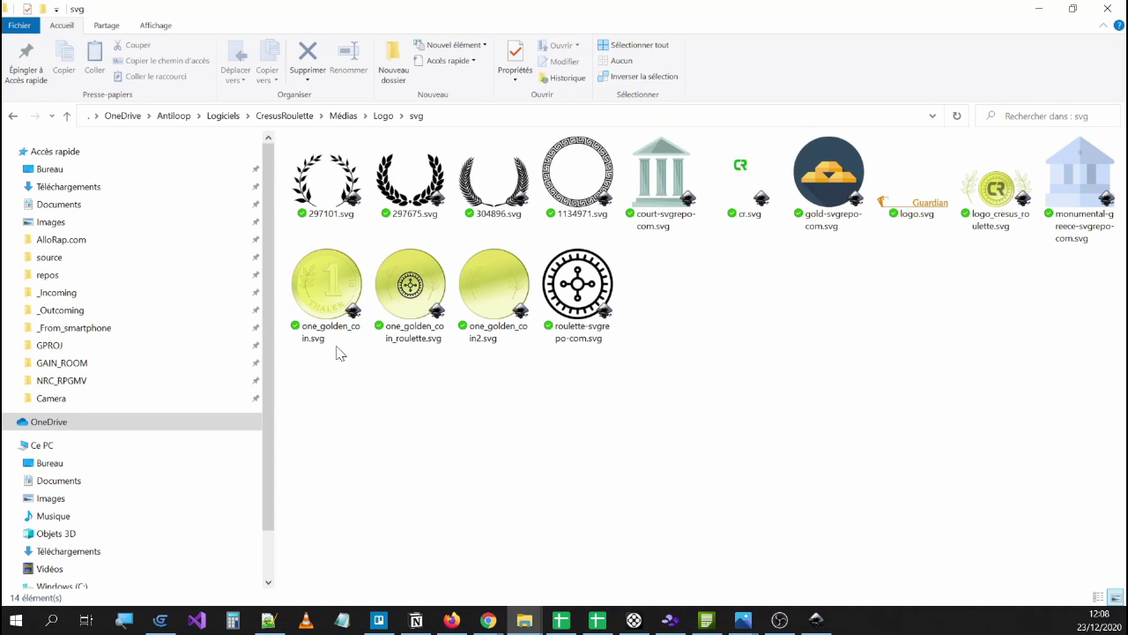
left_click(1044, 10)
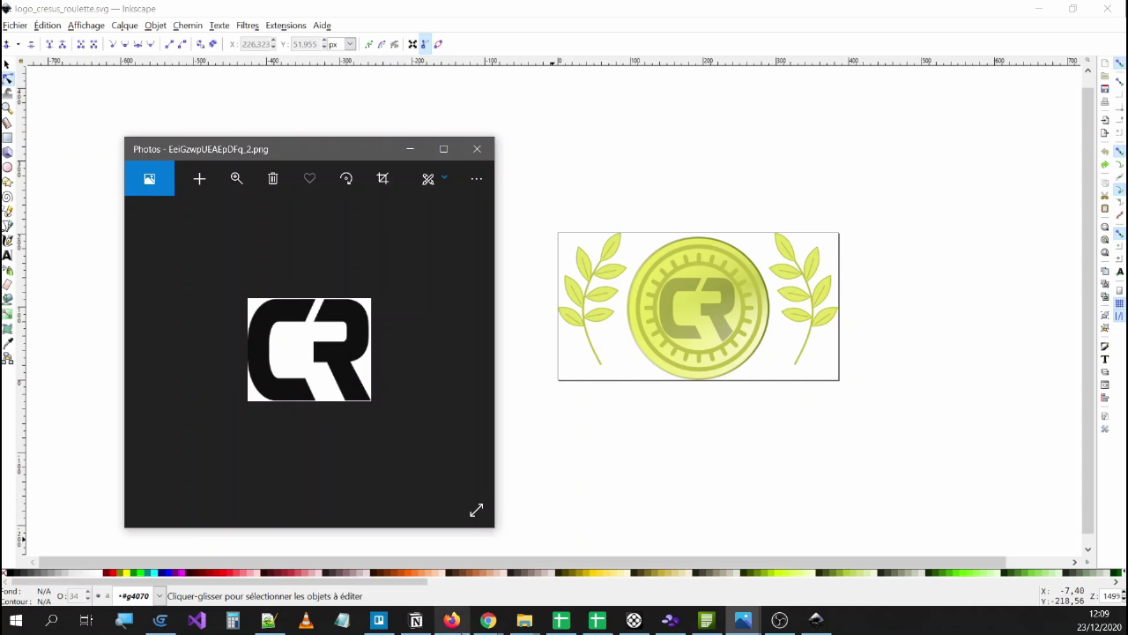
Switch to the Antiloop Software site in Chrome and look through its Logiciels page with the Copyblogger entry.
left_click(483, 624)
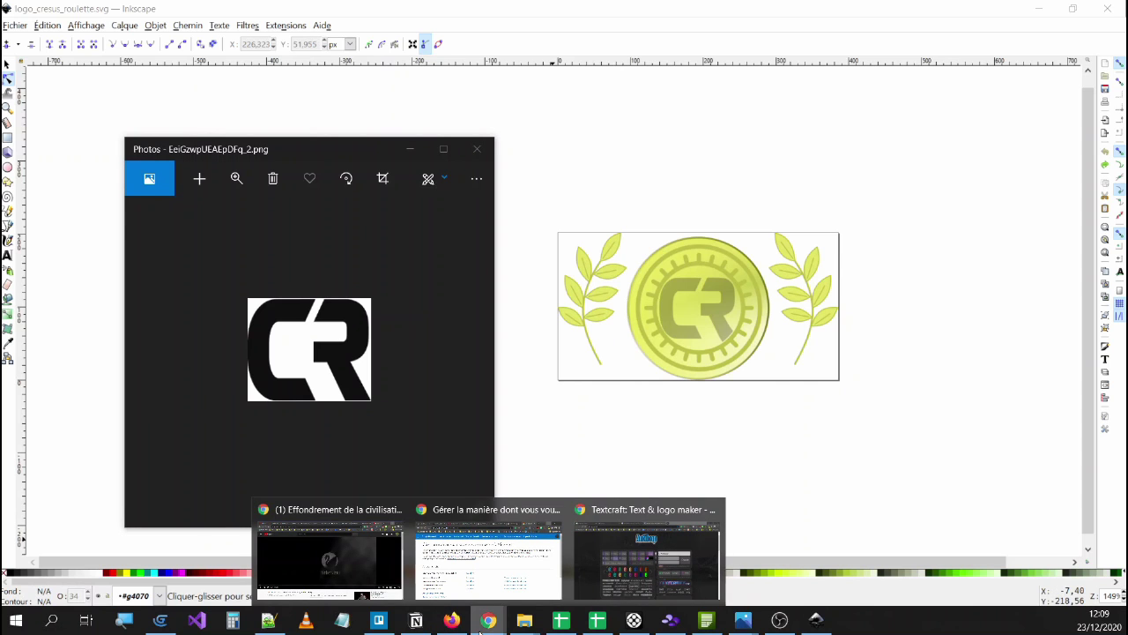
left_click(596, 575)
left_click(132, 12)
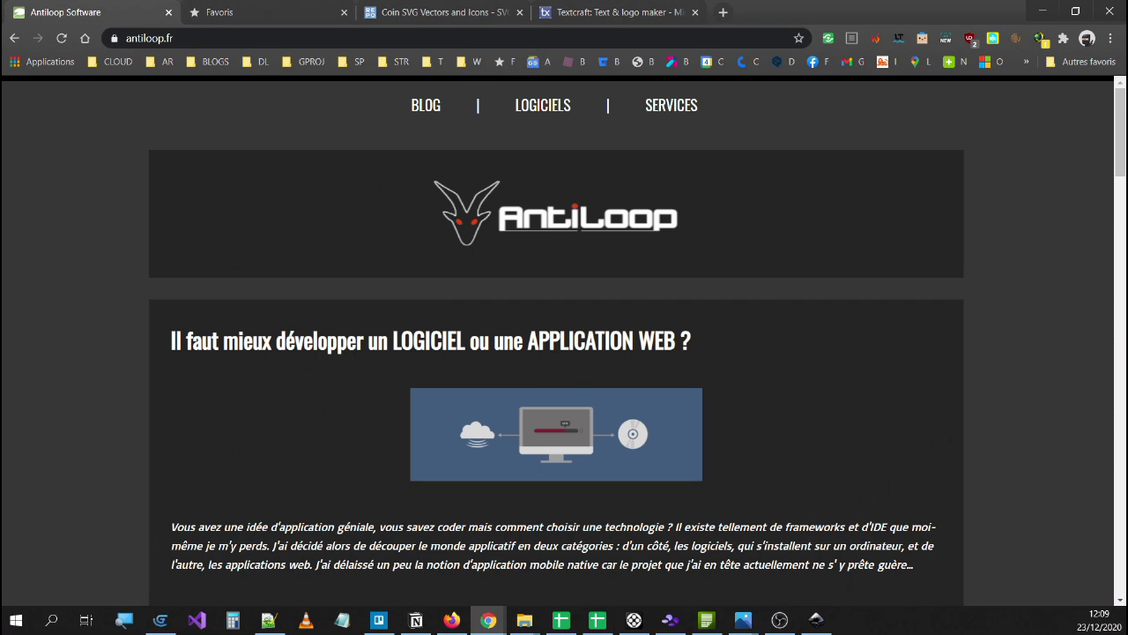
left_click(543, 106)
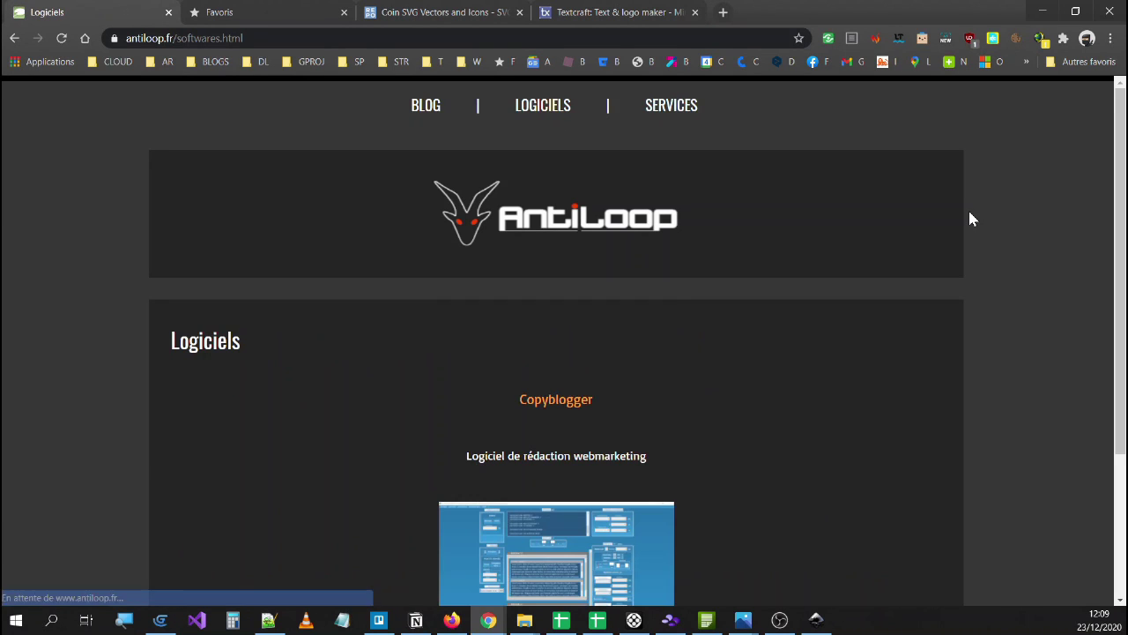
scroll(969, 218, "down", 2)
scroll(972, 220, "up", 2)
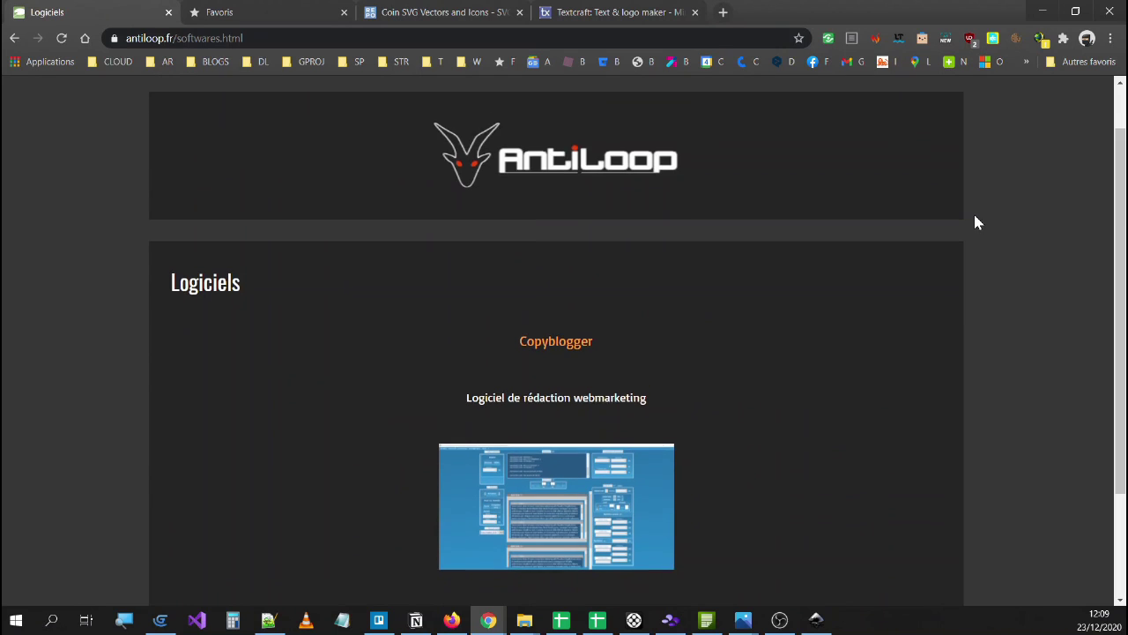
scroll(974, 222, "down", 2)
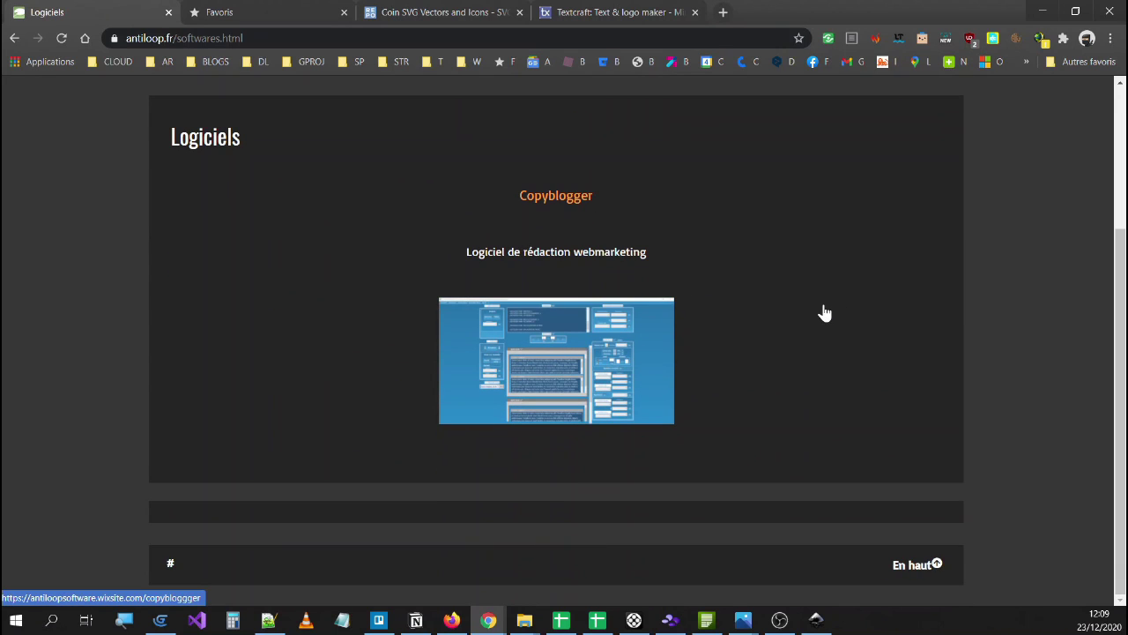
scroll(851, 302, "up", 2)
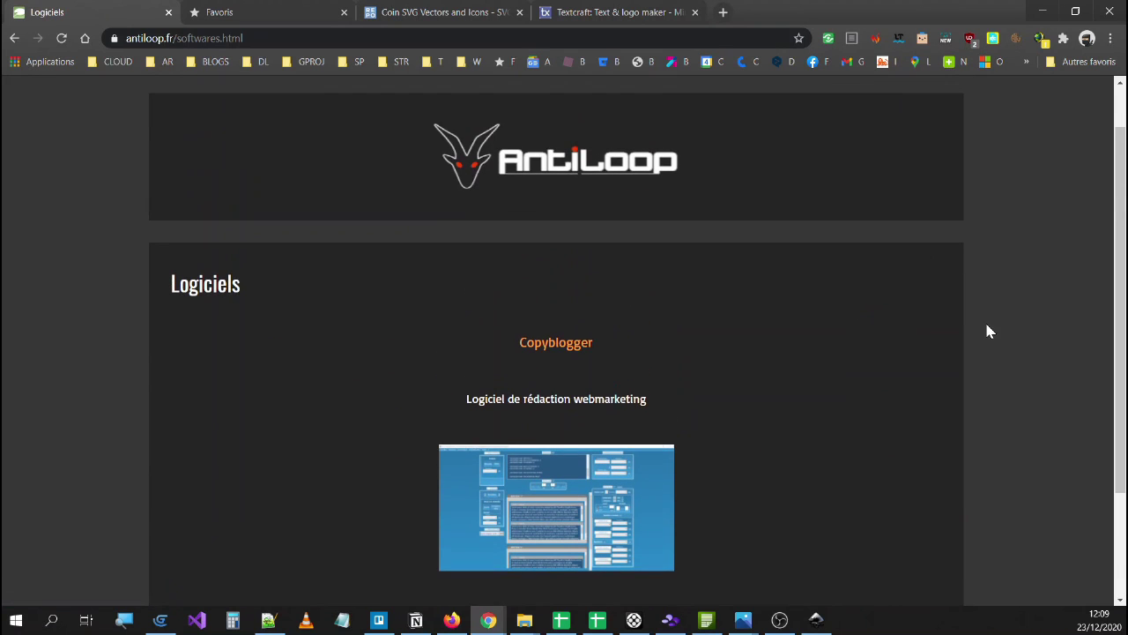
scroll(952, 330, "down", 1)
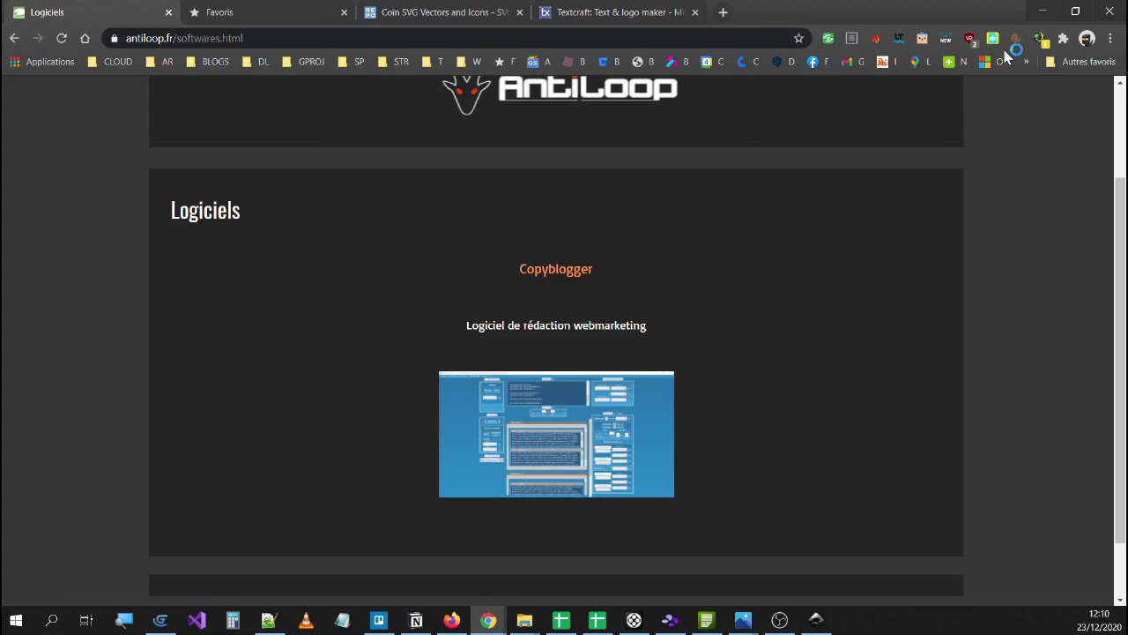
Return to the coin drawing in Inkscape and look through the fill options, path commands and stroke options.
left_click(816, 619)
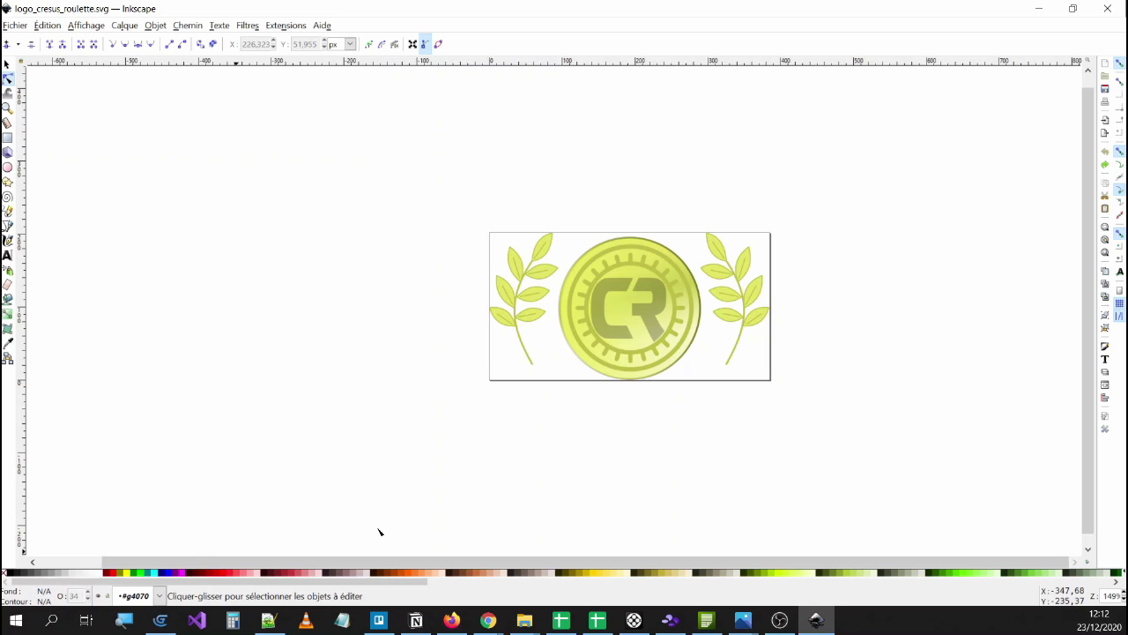
right_click(43, 594)
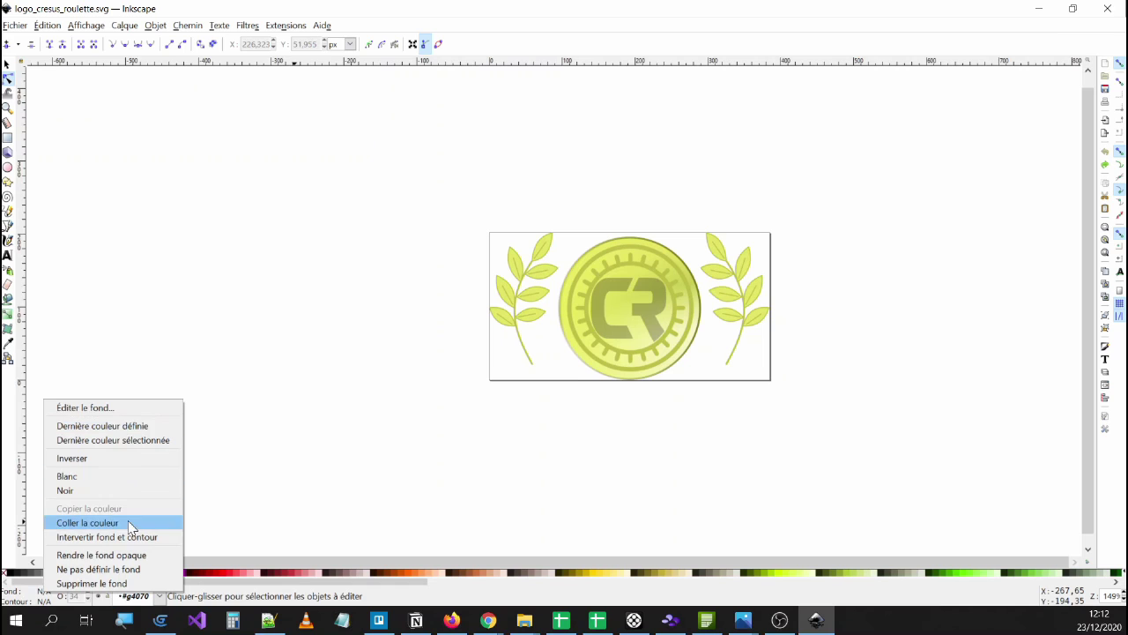
left_click(358, 383)
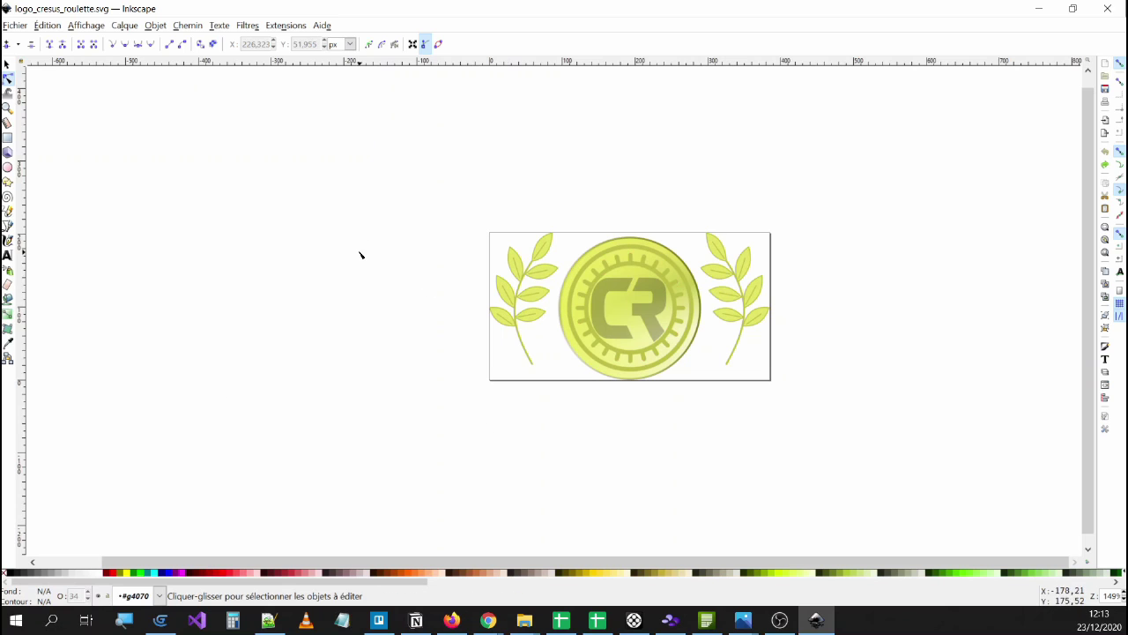
left_click(184, 26)
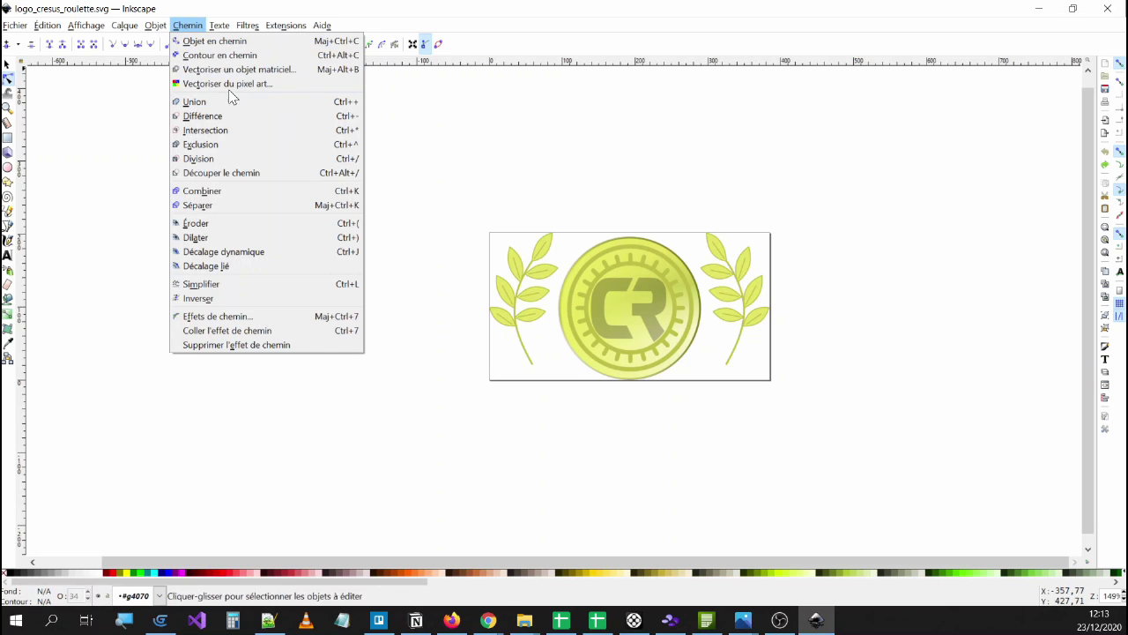
left_click(74, 106)
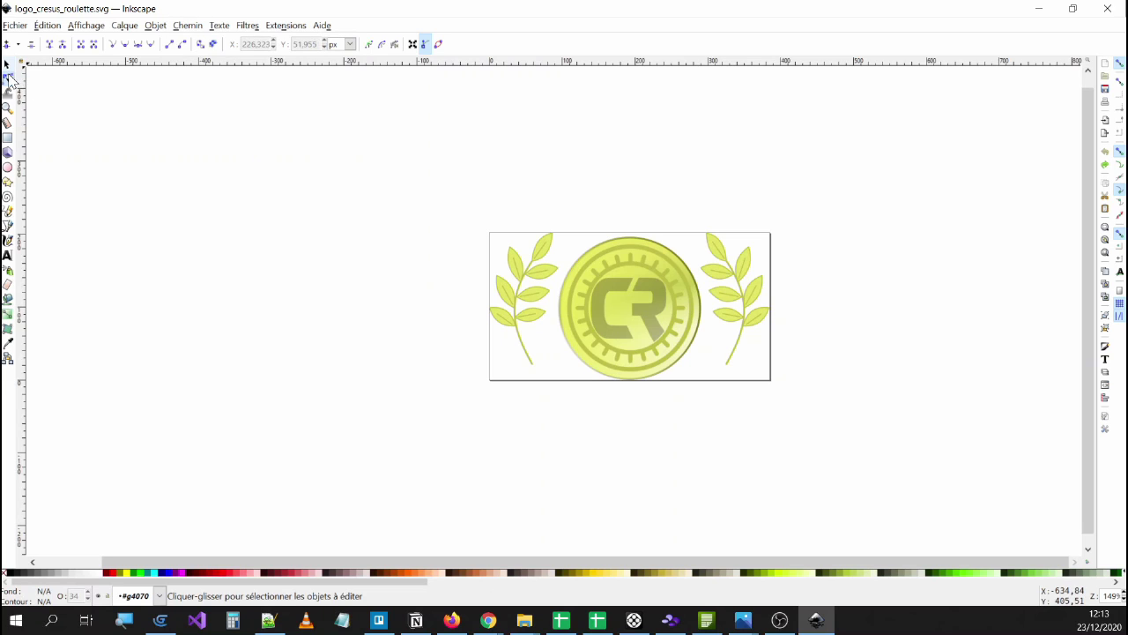
right_click(42, 601)
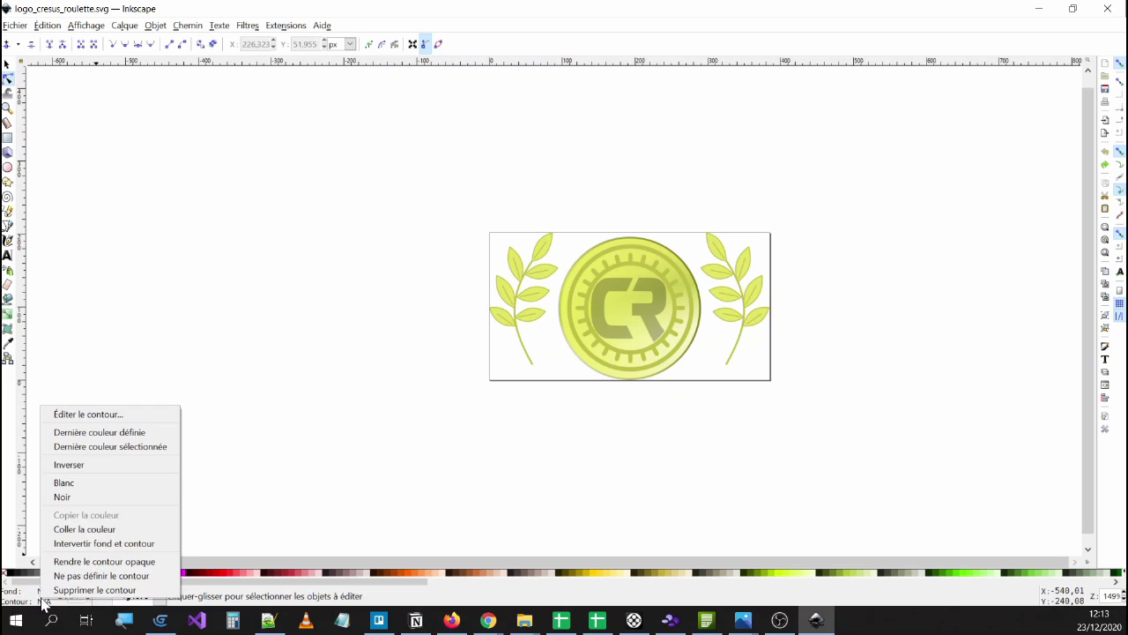
left_click(93, 434)
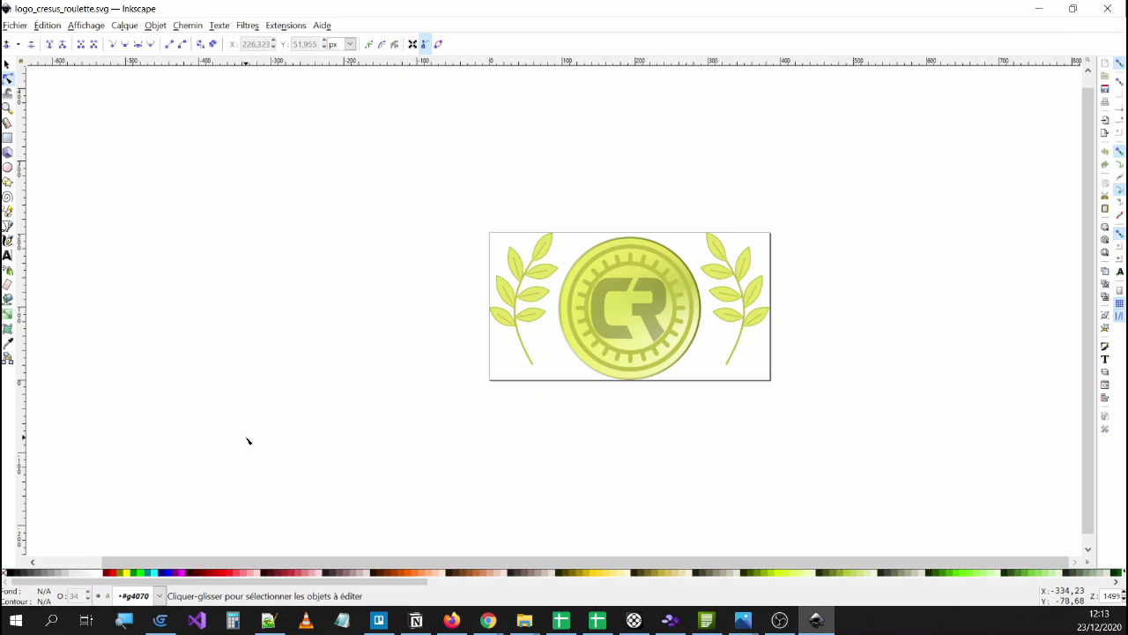
Open the Fill and Stroke settings, inspect those of the coin's CR path, and clear the selection.
left_click(50, 590)
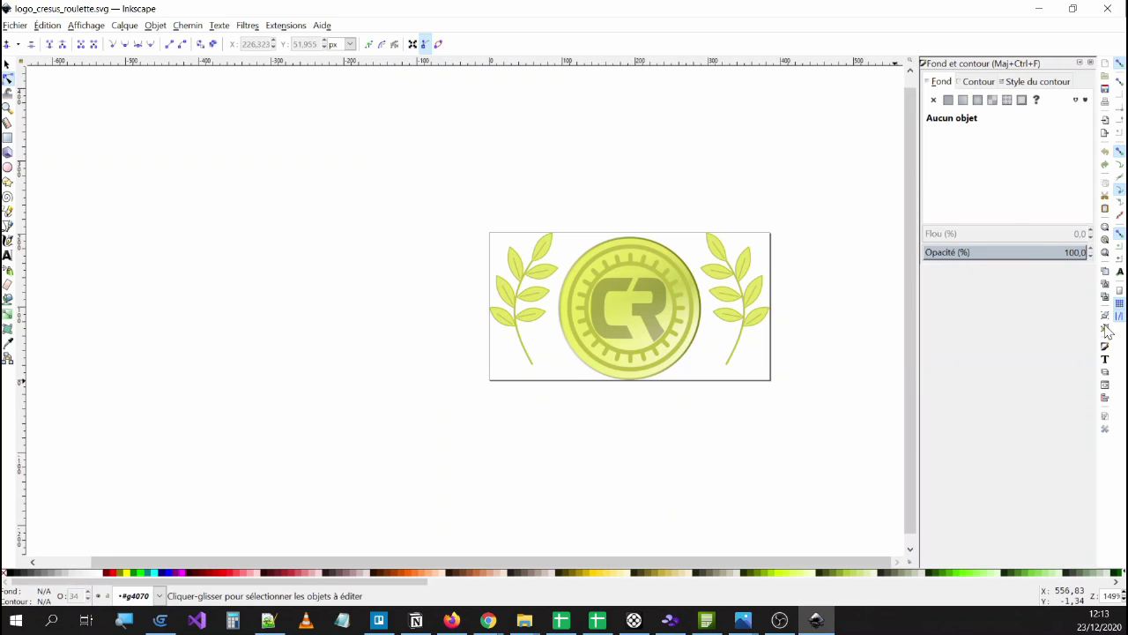
left_click(629, 319)
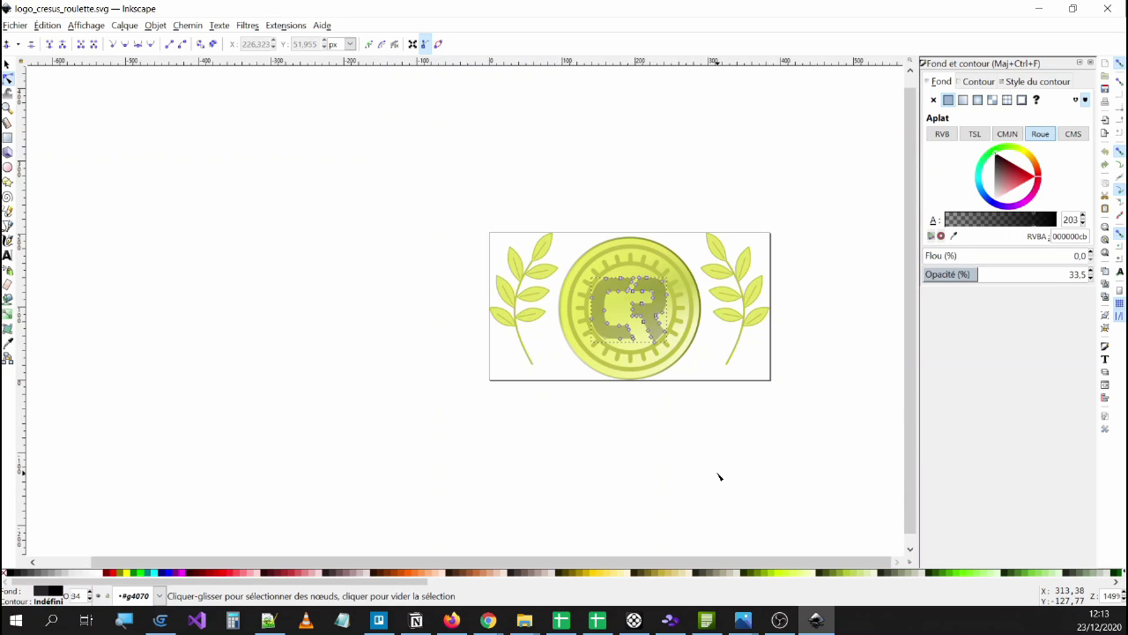
left_click(453, 418)
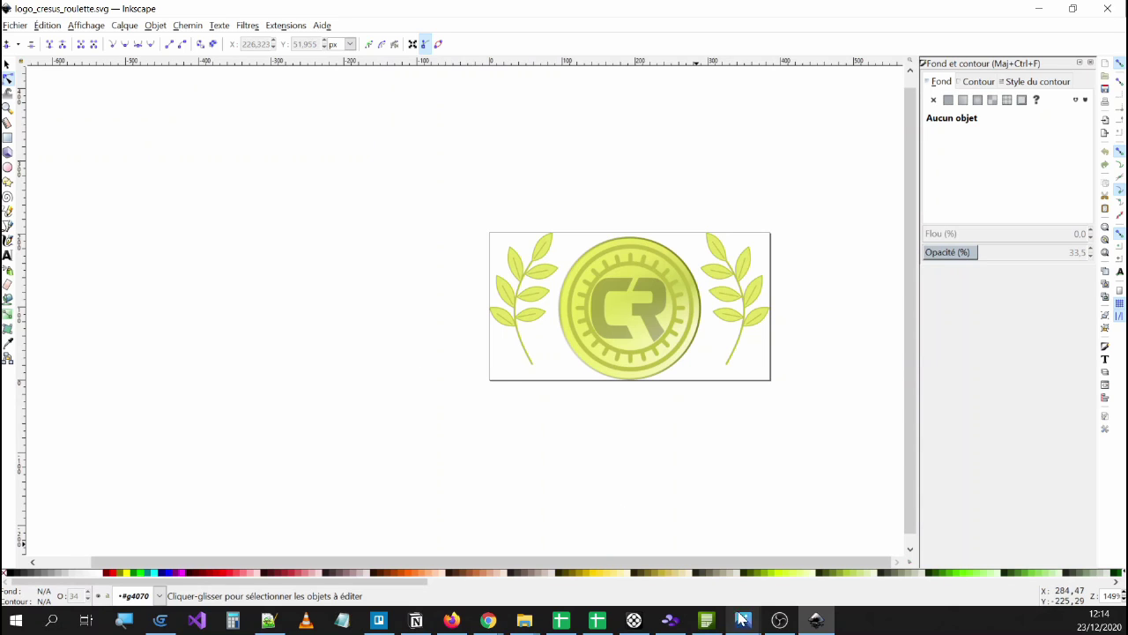
View the roulette application's screenshot in Photos, close it, and browse the colour palette in Inkscape.
left_click(743, 619)
left_click(652, 581)
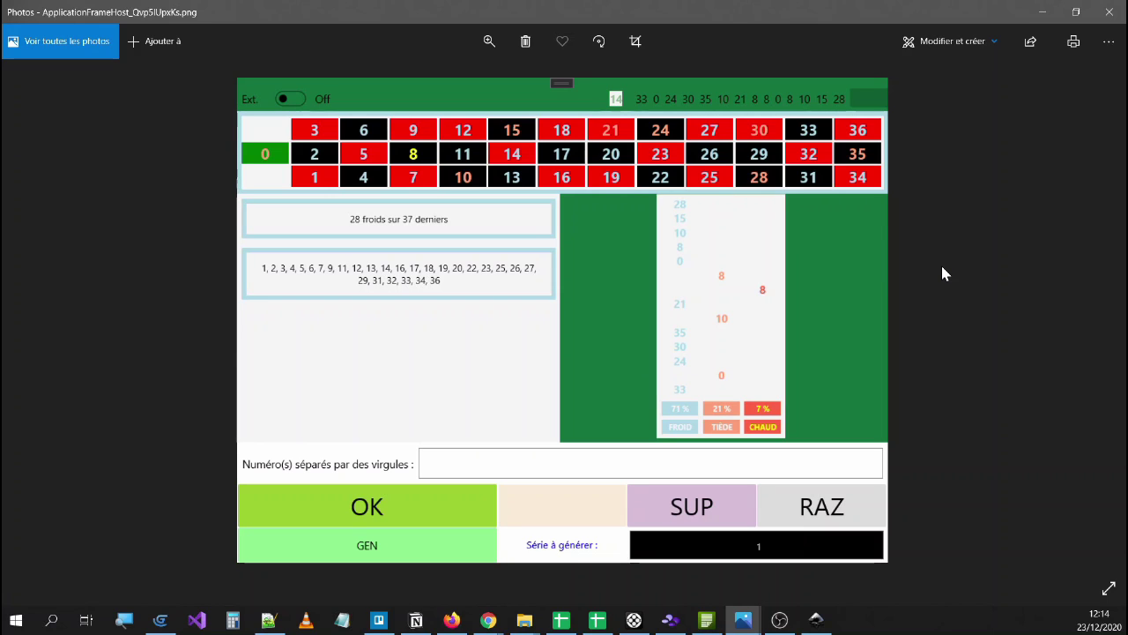
left_click(1109, 11)
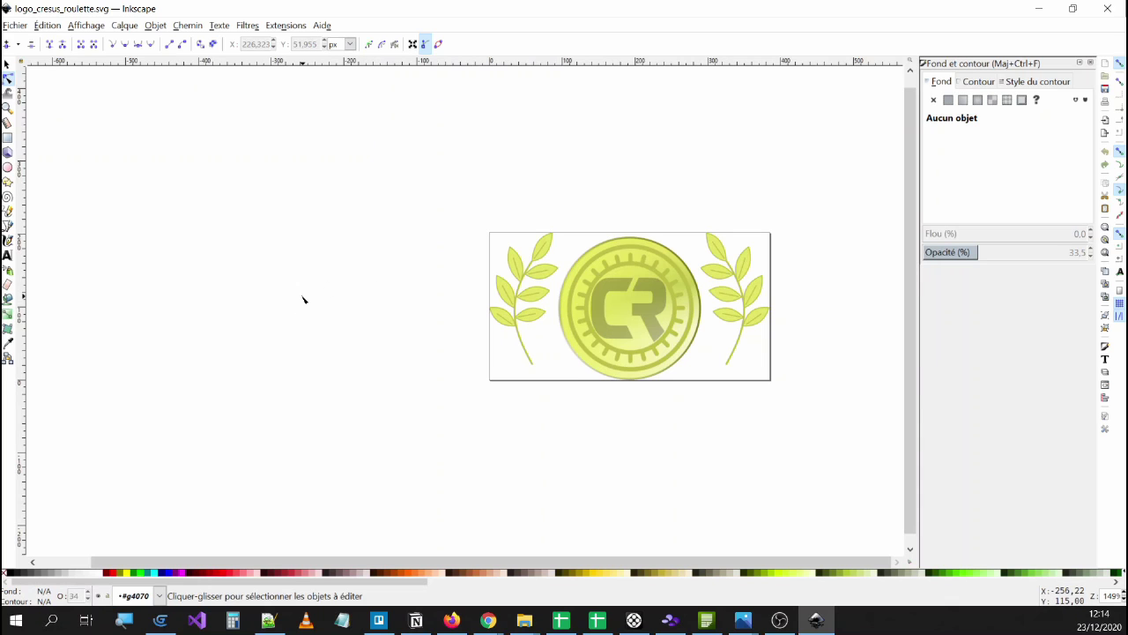
left_click_drag(340, 581, 472, 577)
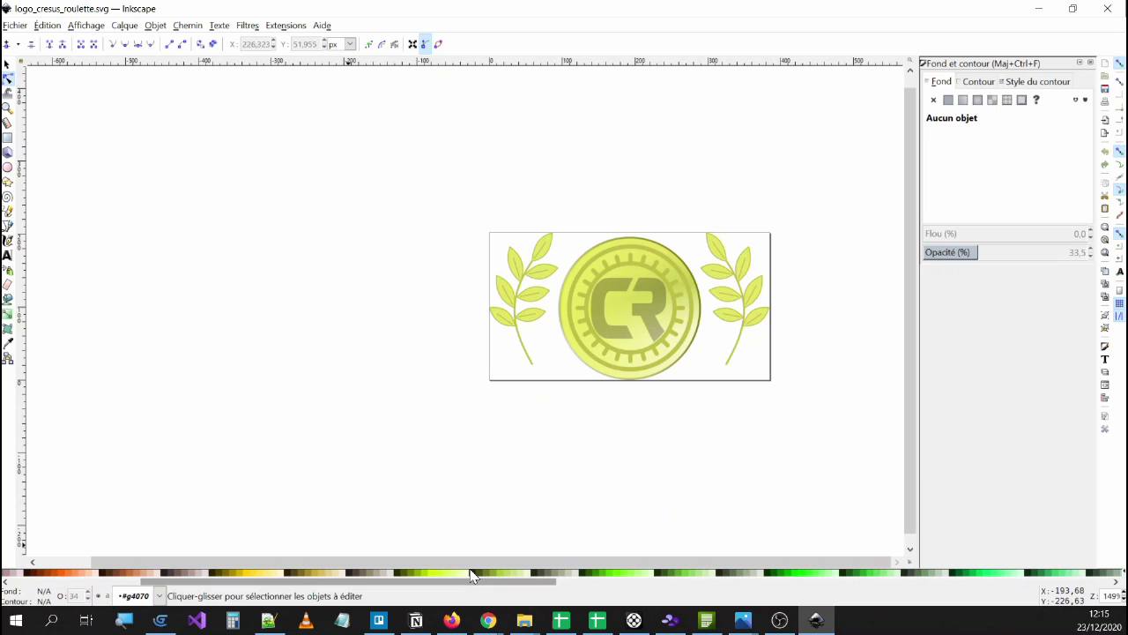